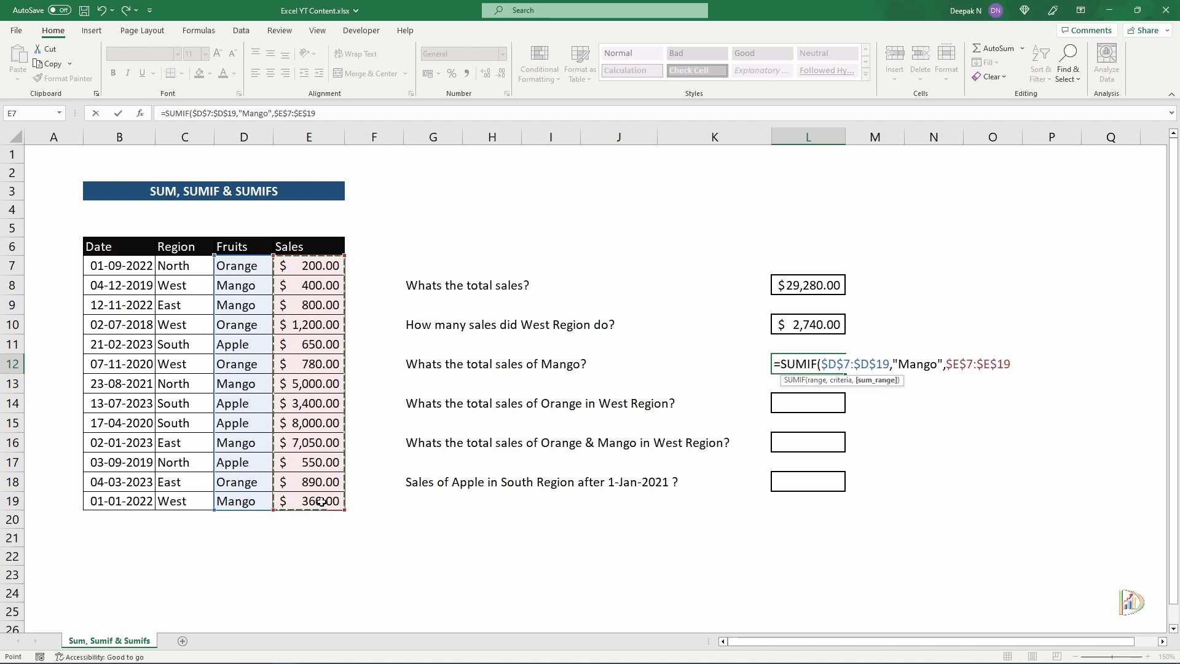
- Complete the Mango SUMIF formula in L12 and format its result in US dollar accounting format
{"action": "type", "text": ")"}
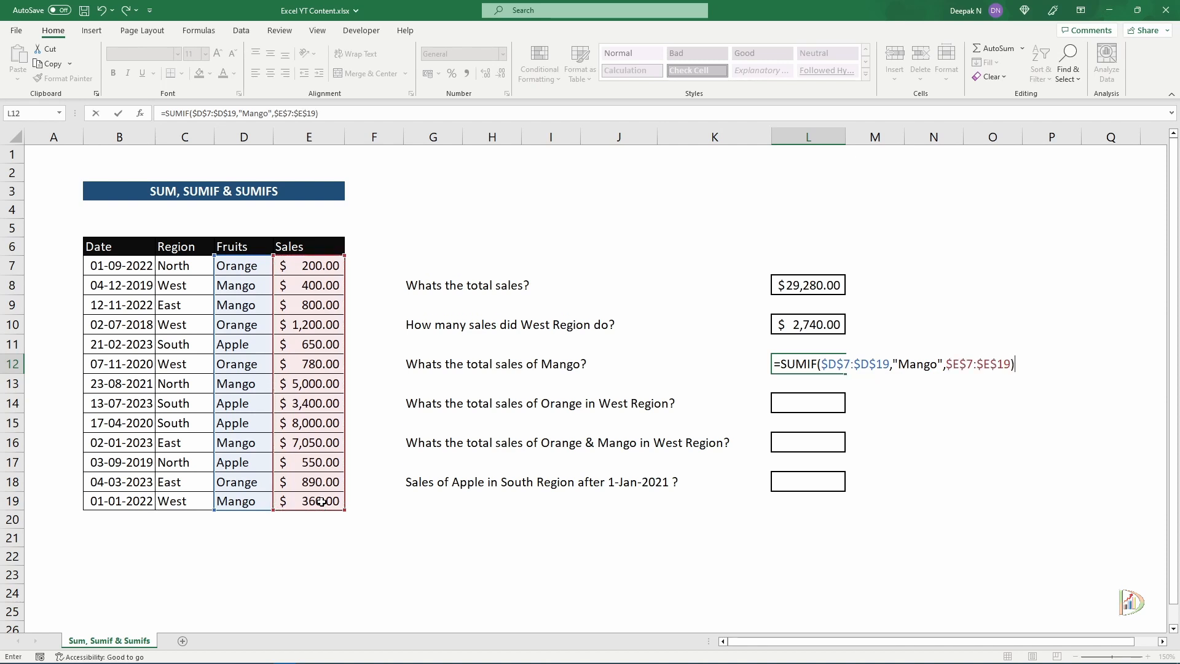
{"action": "key", "text": "Return"}
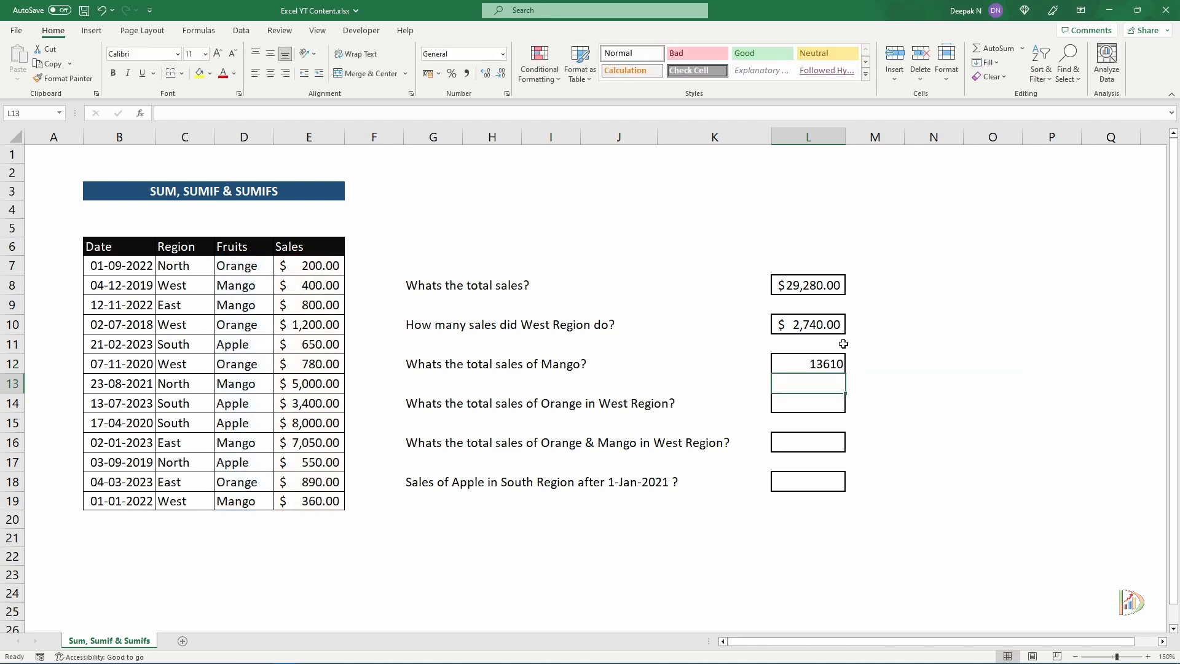
{"action": "key", "text": "Up"}
{"action": "left_click", "coordinate": [503, 54]}
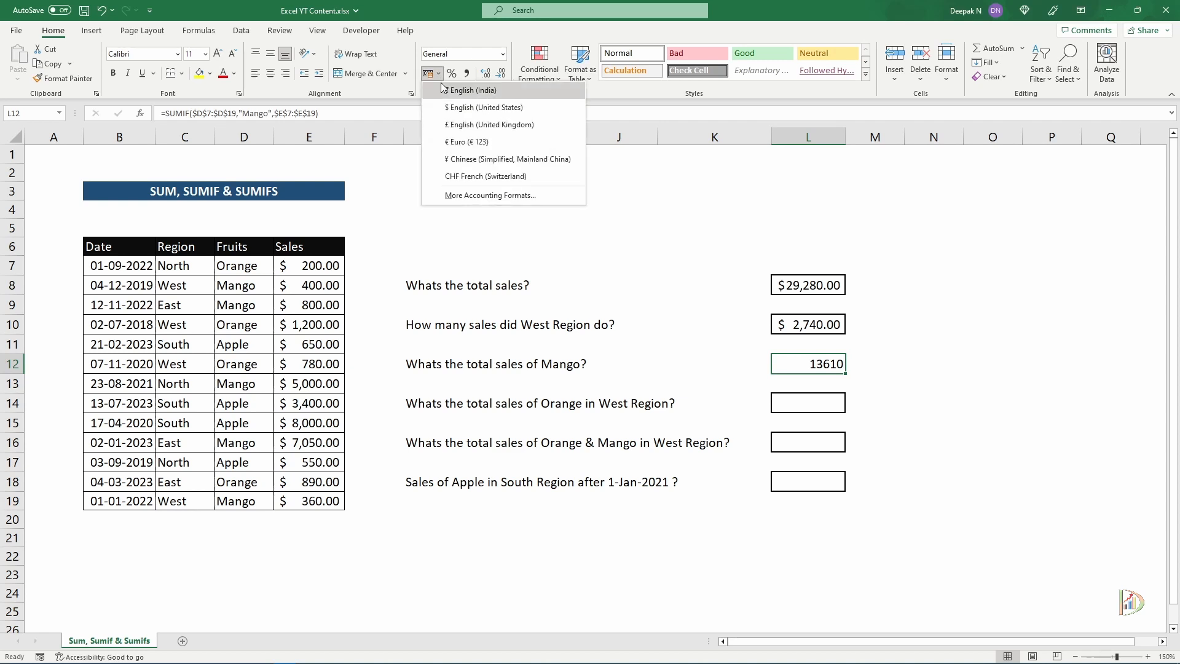
{"action": "left_click", "coordinate": [467, 111]}
{"action": "left_click", "coordinate": [886, 369]}
{"action": "left_click", "coordinate": [830, 368]}
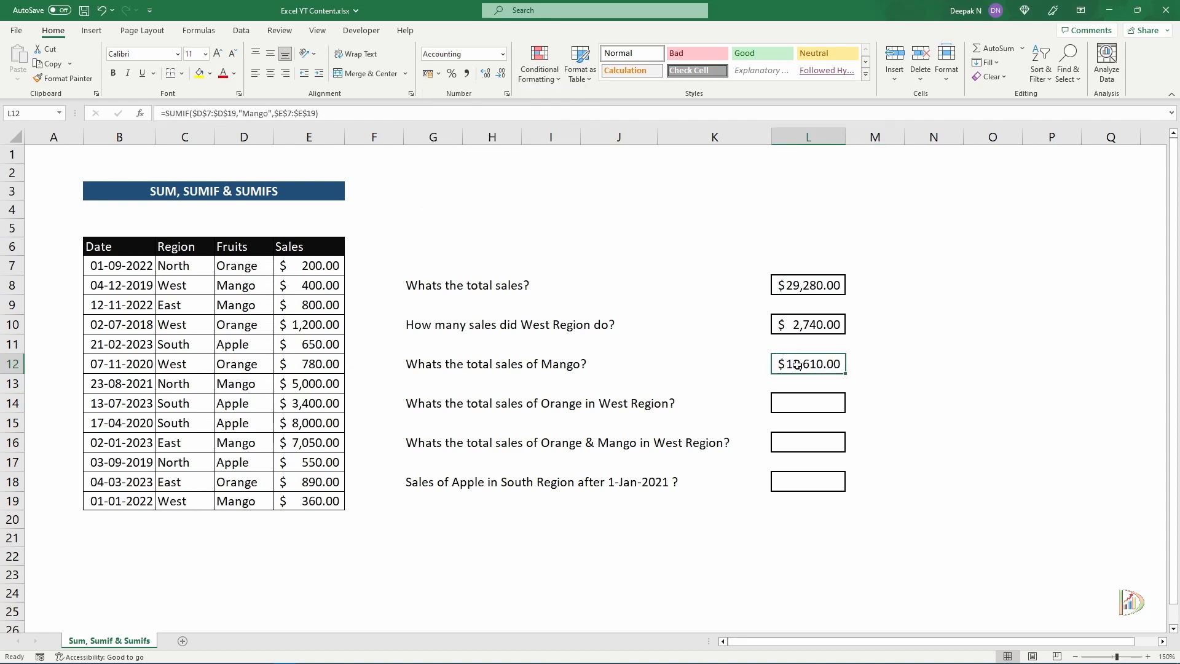
- Review the formulas answering the total, West region and Mango questions, and examine the question about Orange sales in West Region
{"action": "left_click", "coordinate": [465, 409]}
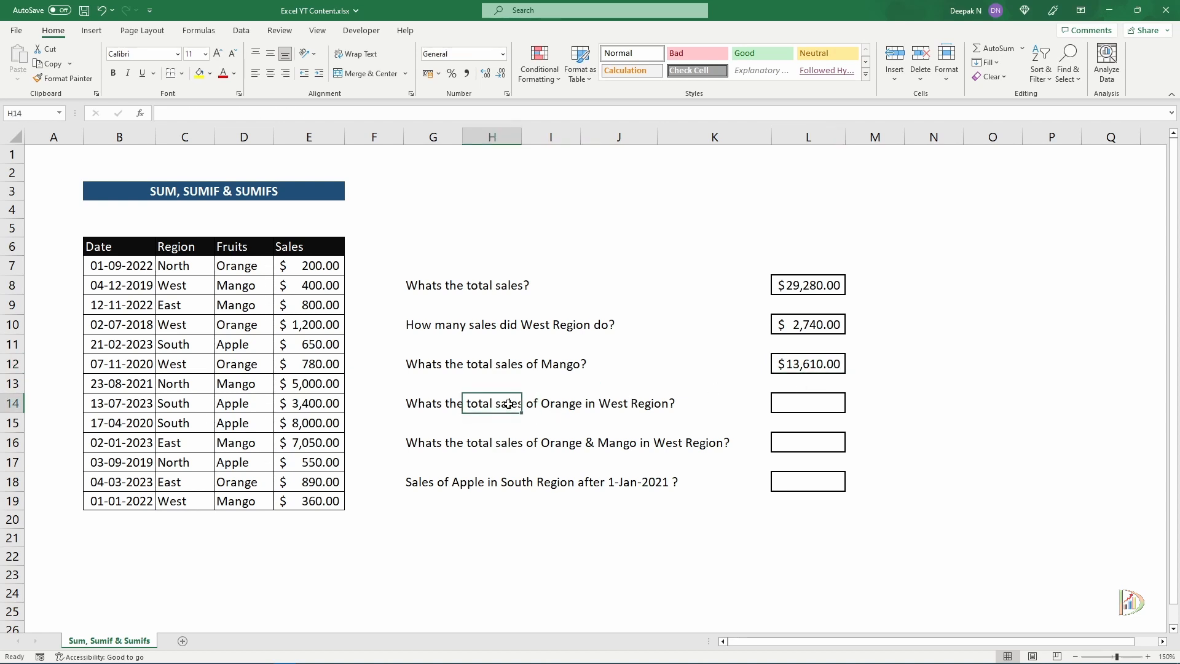
{"action": "key", "text": "Left"}
{"action": "left_click", "coordinate": [776, 280]}
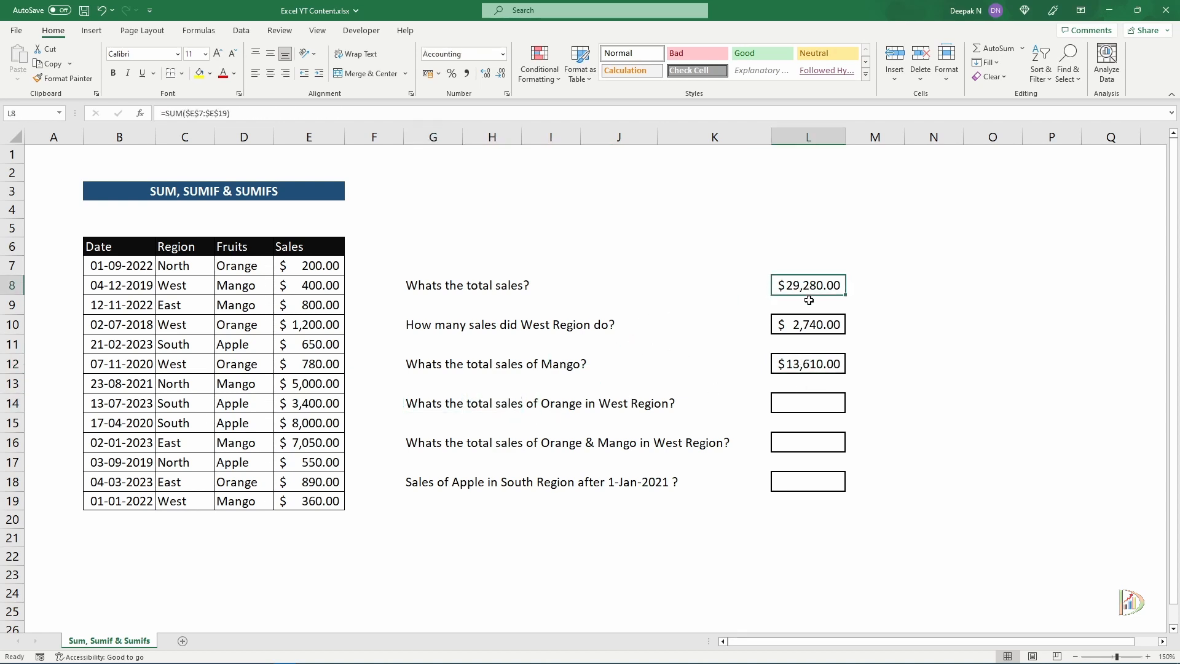
{"action": "left_click", "coordinate": [818, 332]}
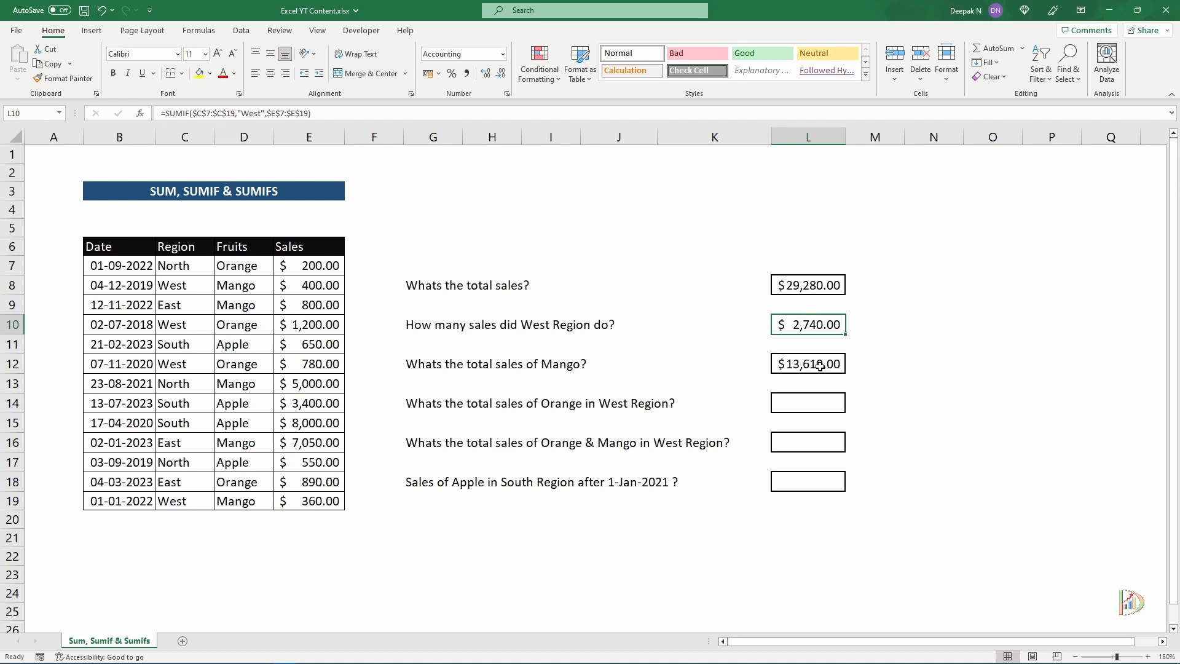
{"action": "left_click", "coordinate": [820, 367]}
{"action": "left_click", "coordinate": [426, 408]}
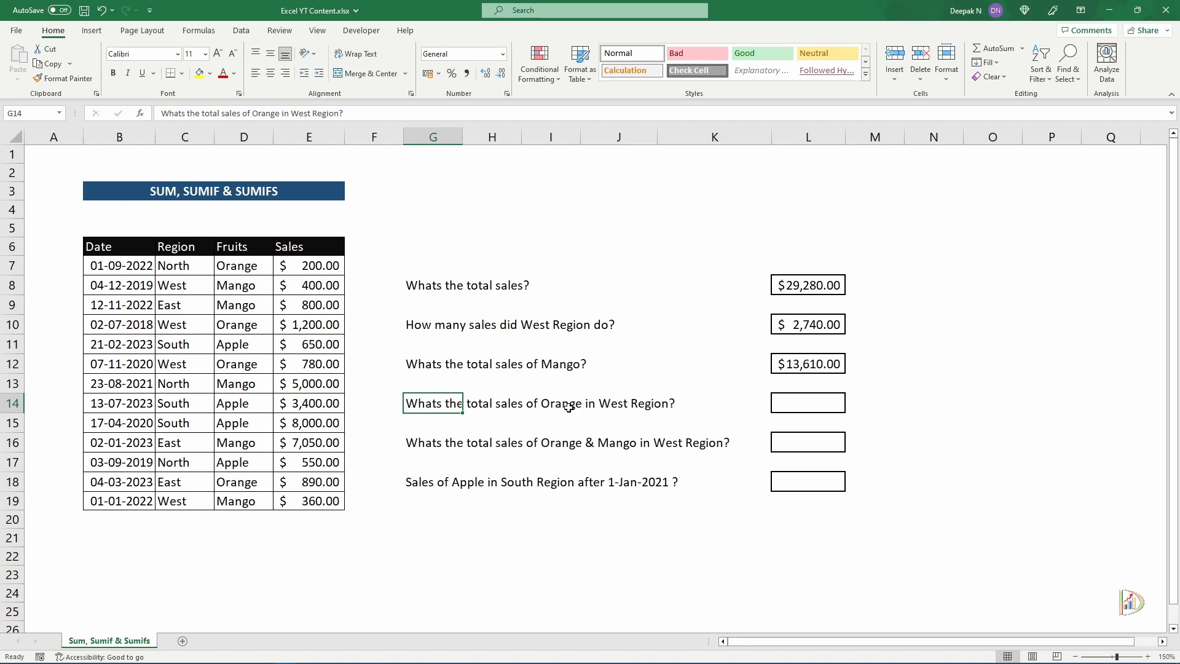
- Start a SUMIFS formula in L14 with the Sales values $E$7:$E$19 as the absolute sum range
{"action": "left_click", "coordinate": [799, 398]}
{"action": "type", "text": "="}
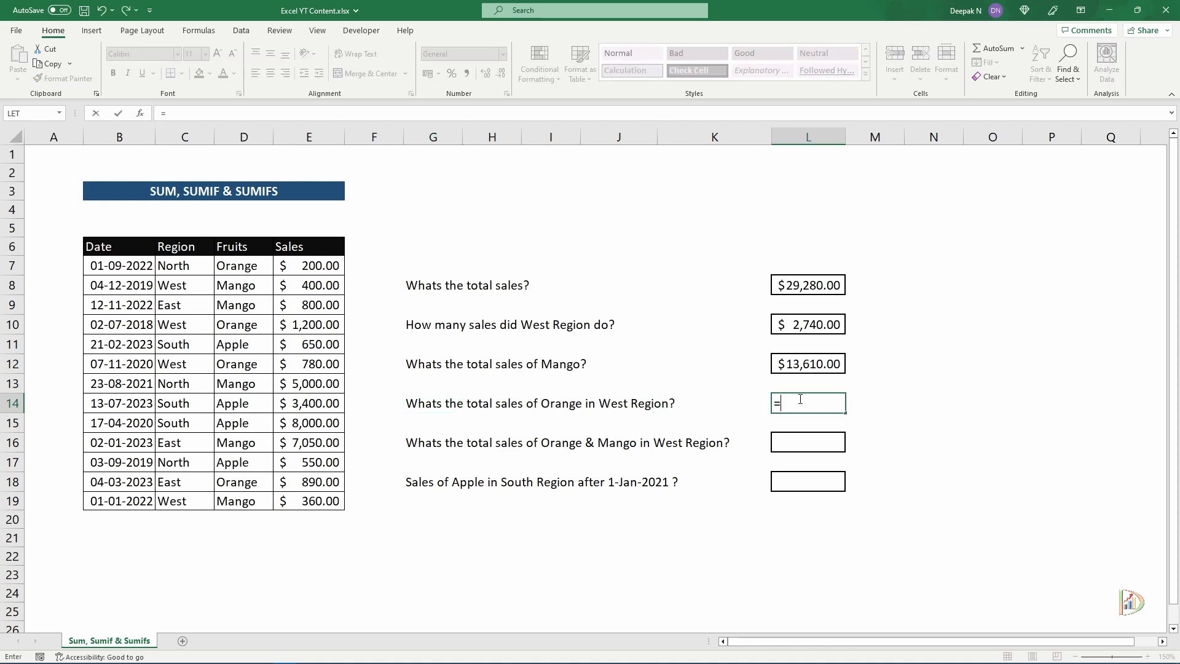
{"action": "type", "text": "sumifs"}
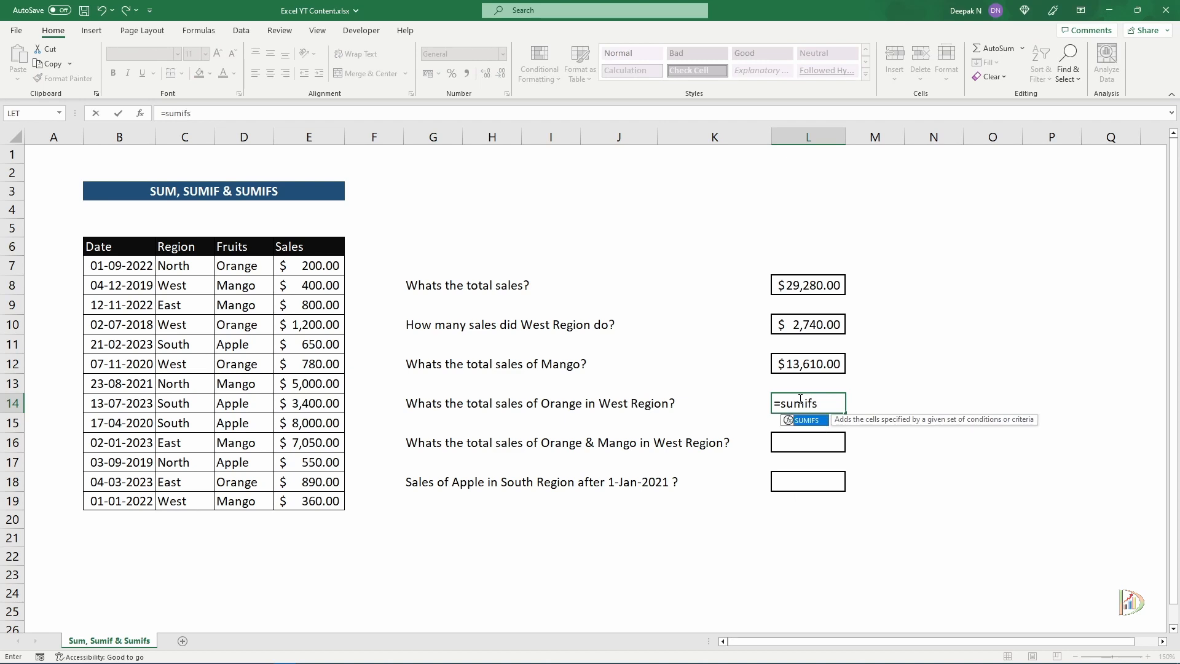
{"action": "type", "text": "("}
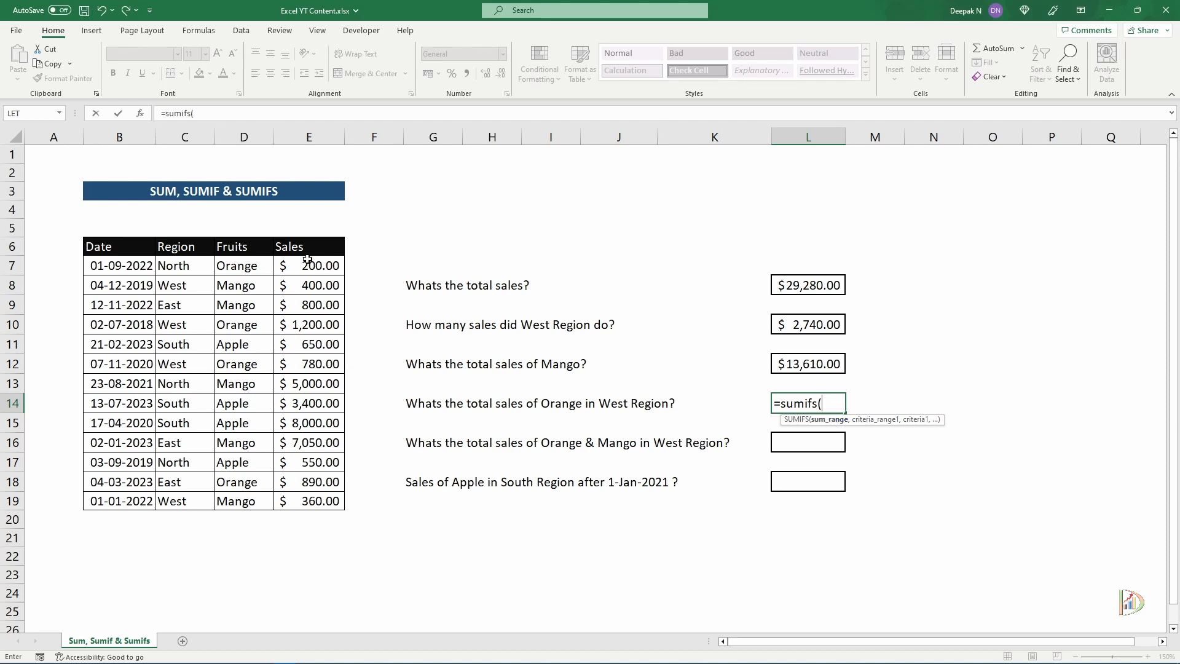
{"action": "left_click_drag", "start_coordinate": [311, 266], "coordinate": [299, 501]}
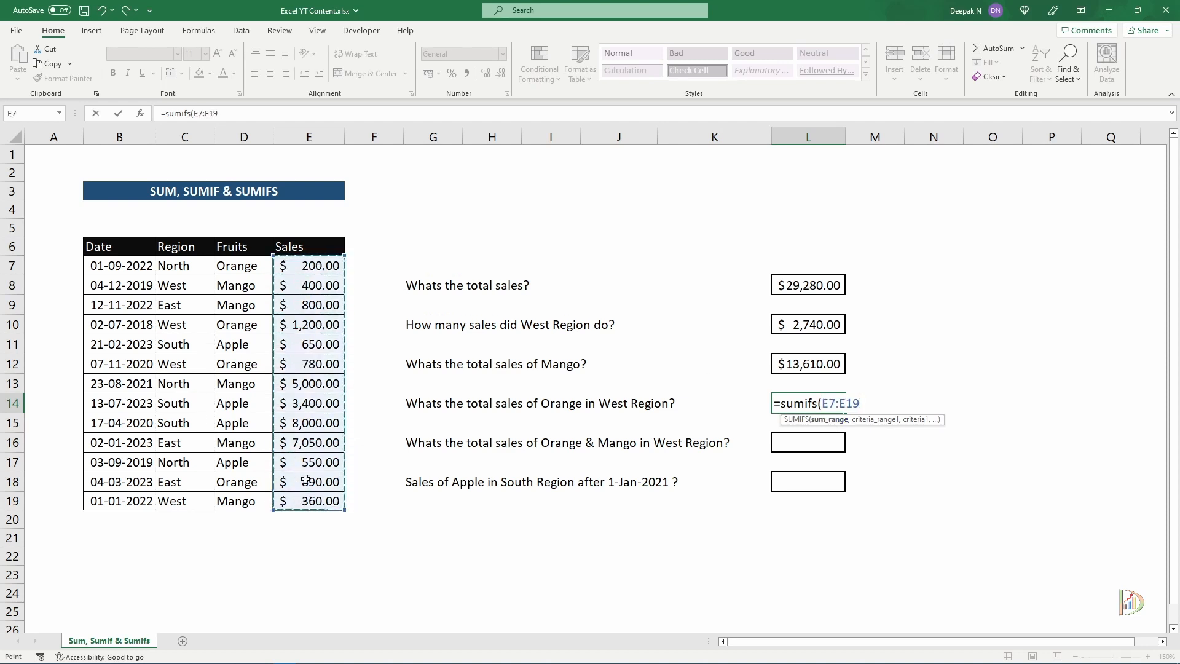
{"action": "key", "text": "F4"}
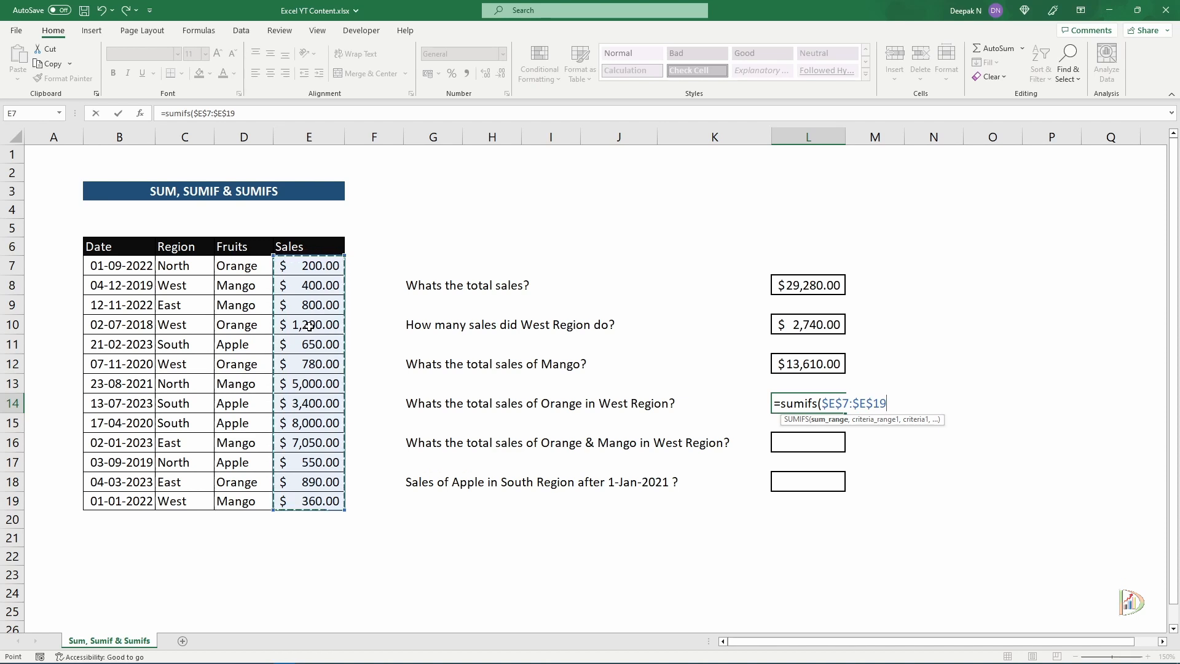
{"action": "type", "text": ","}
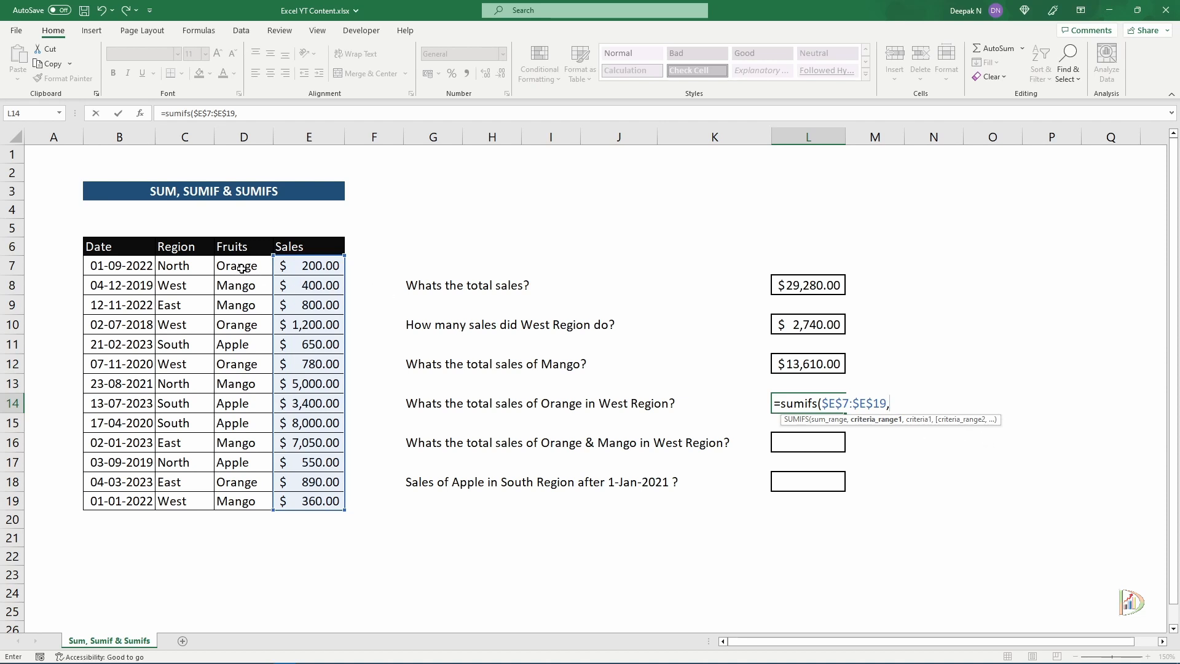
- Add the Fruits range $D$7:$D$19 with the criterion "Orange" as the first condition of the L14 formula
{"action": "left_click_drag", "start_coordinate": [238, 266], "coordinate": [237, 501]}
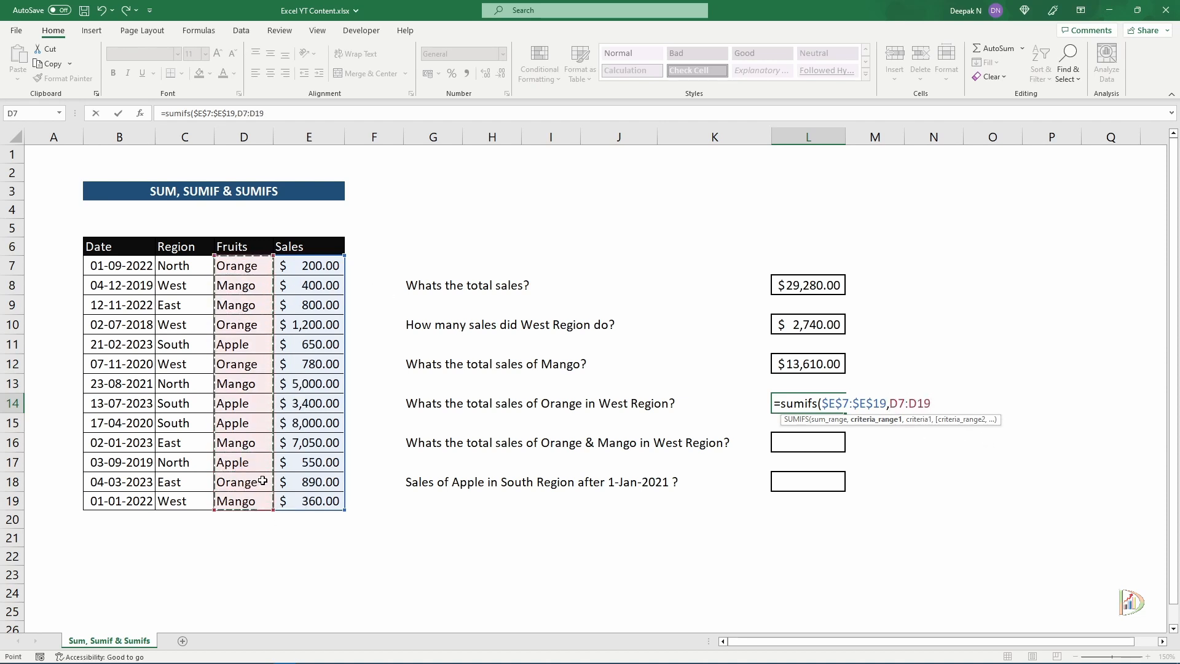
{"action": "key", "text": "F4"}
{"action": "type", "text": ","}
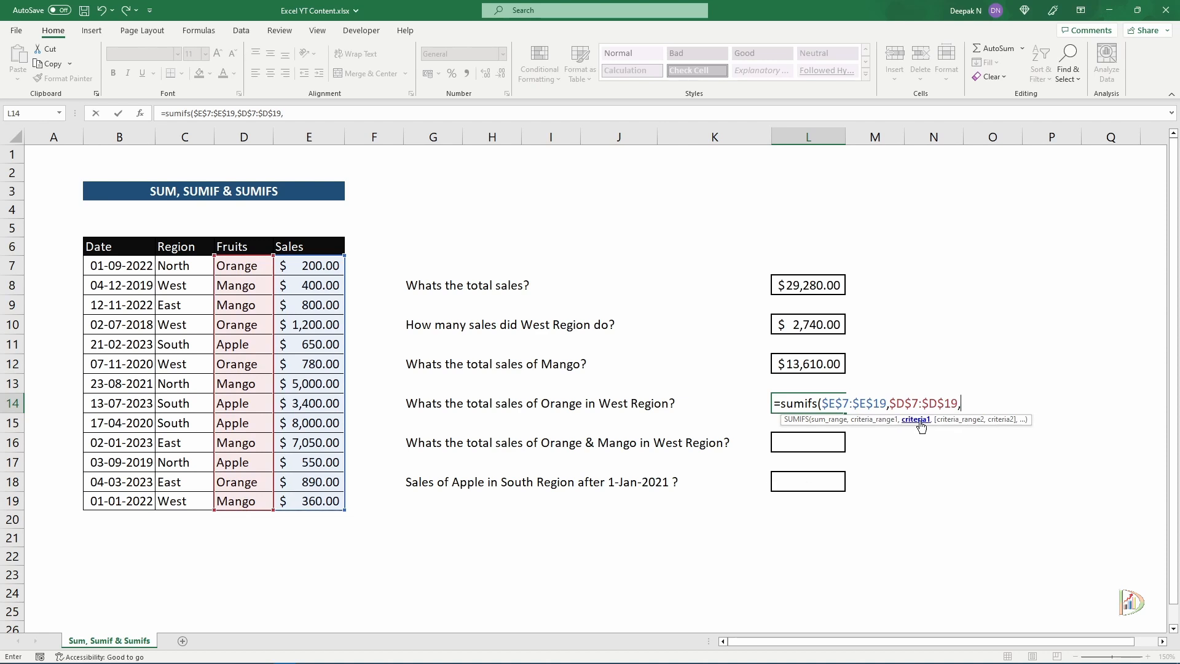
{"action": "type", "text": "\"Orange\""}
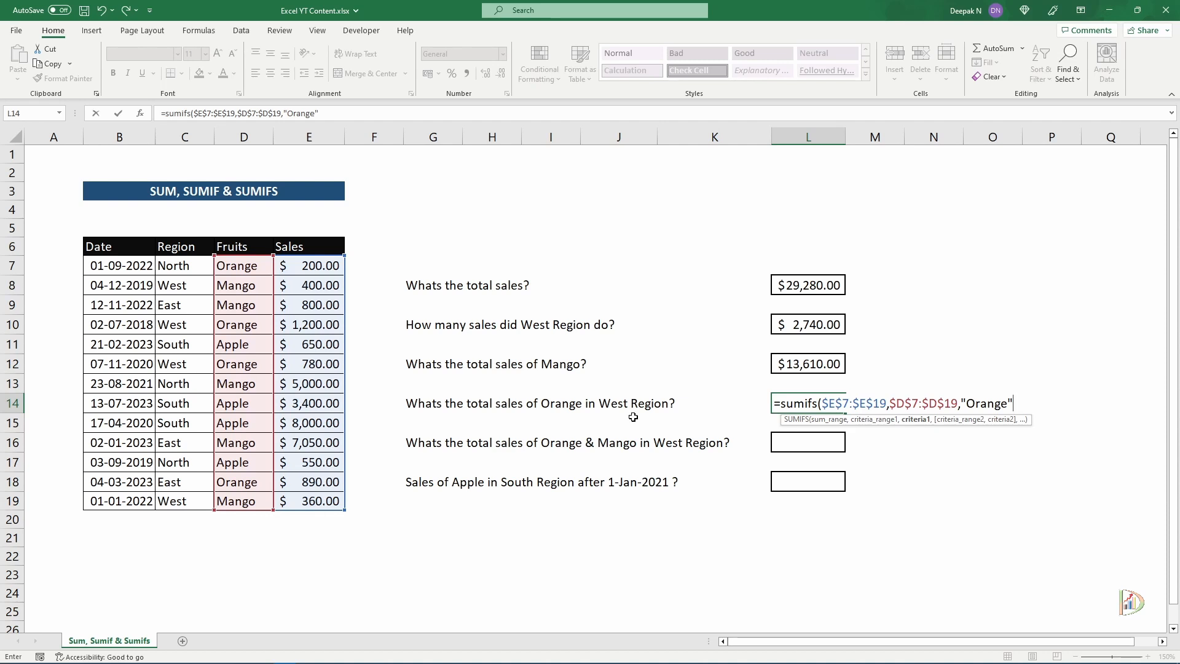
{"action": "type", "text": ","}
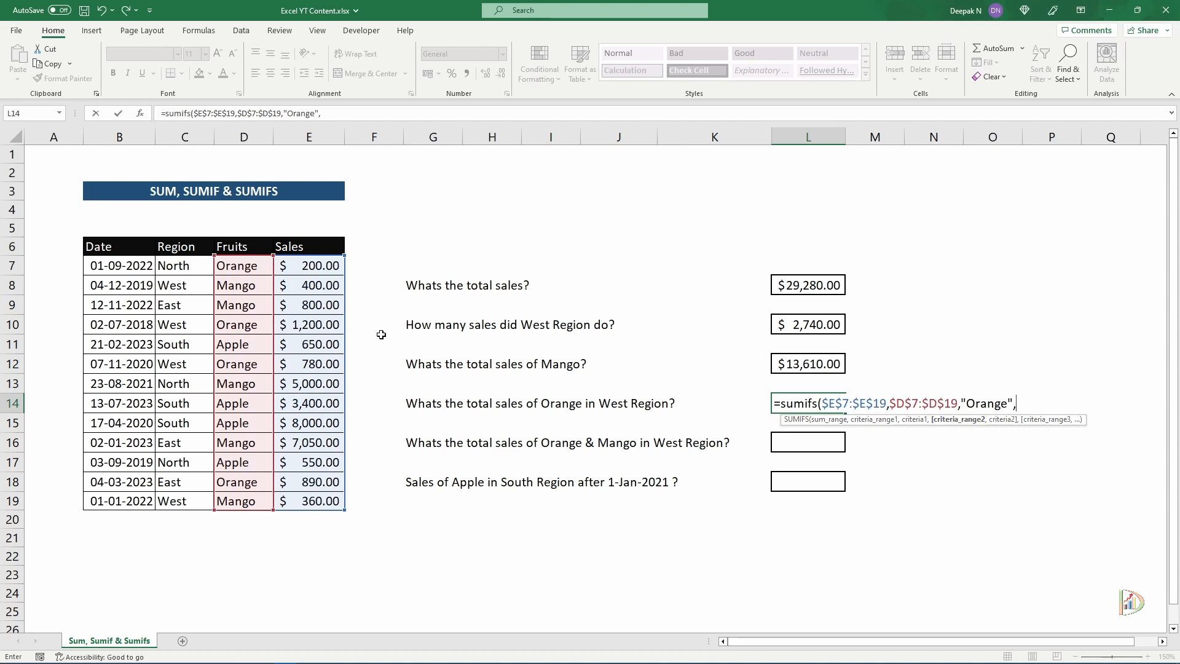
- Add the Region range $C$7:$C$19 with the criterion "West" as the second condition and complete the L14 formula
{"action": "left_click_drag", "start_coordinate": [190, 268], "coordinate": [206, 505]}
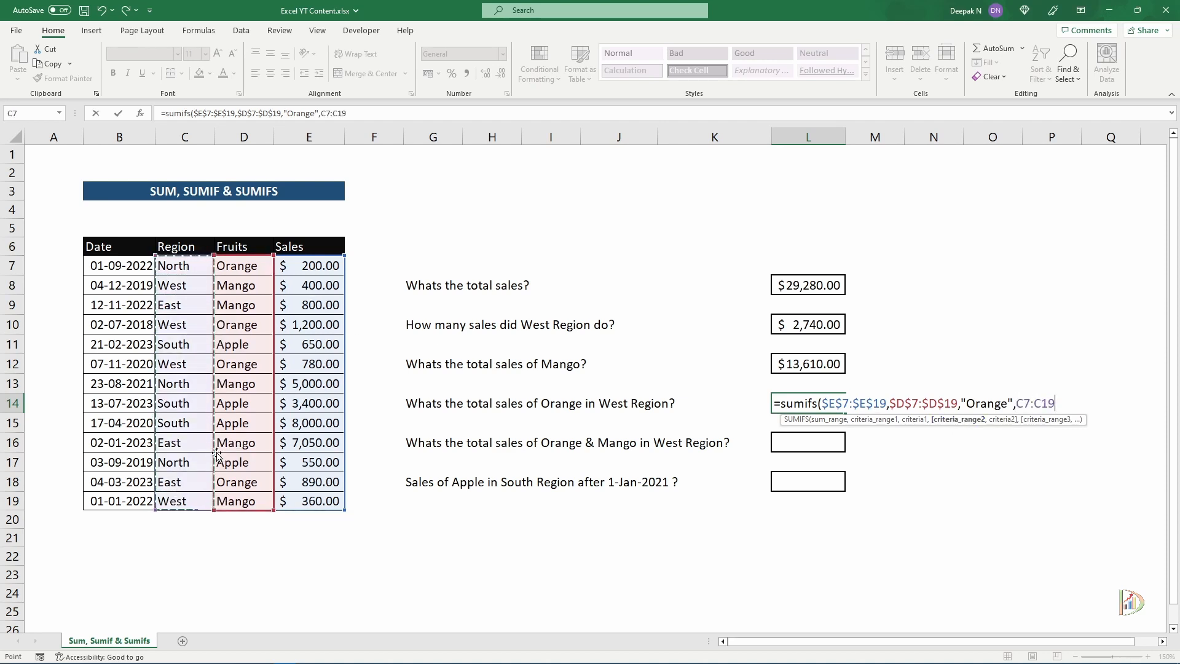
{"action": "key", "text": "F4"}
{"action": "type", "text": ","}
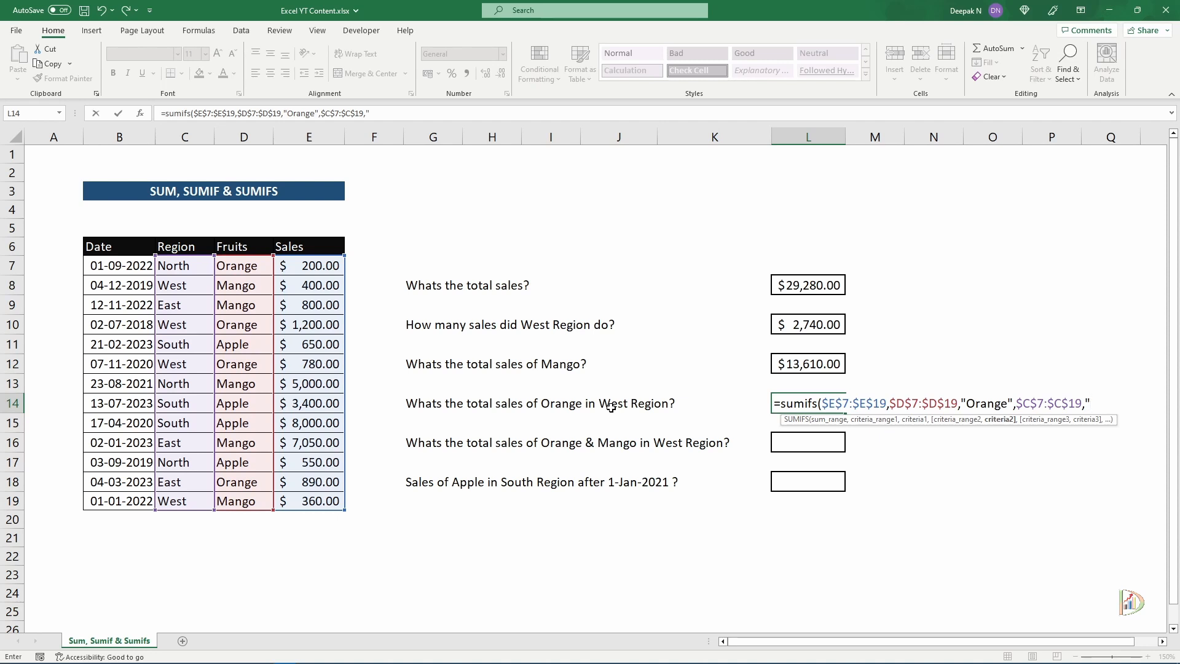
{"action": "type", "text": "\"West\")"}
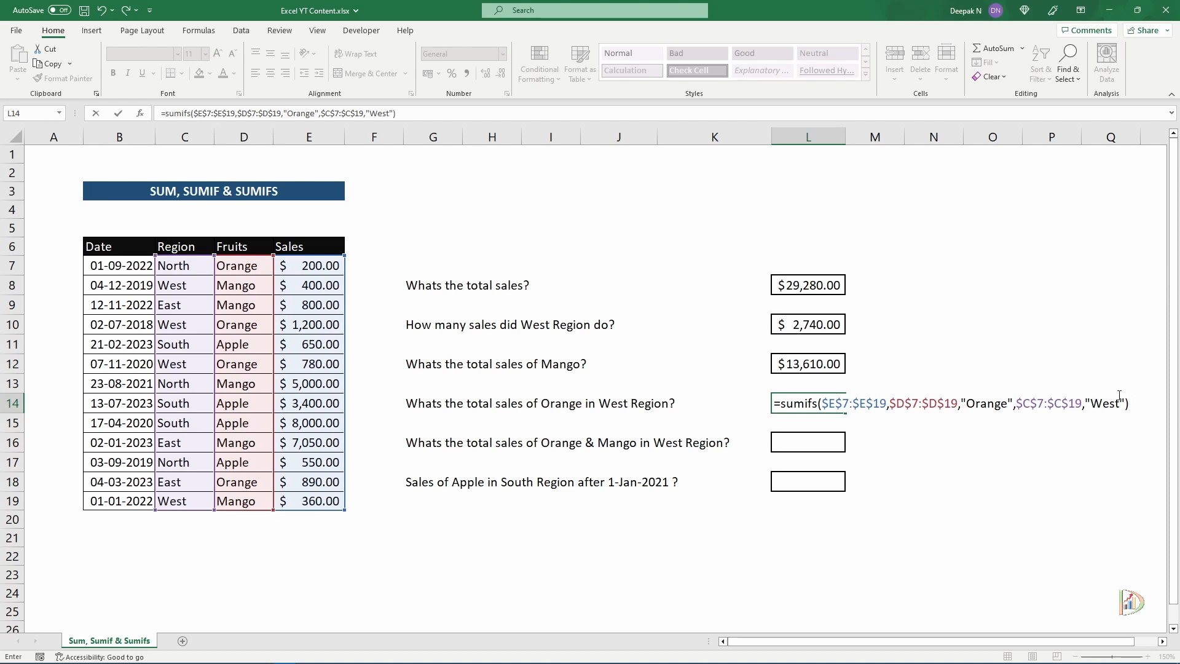
{"action": "key", "text": "Return"}
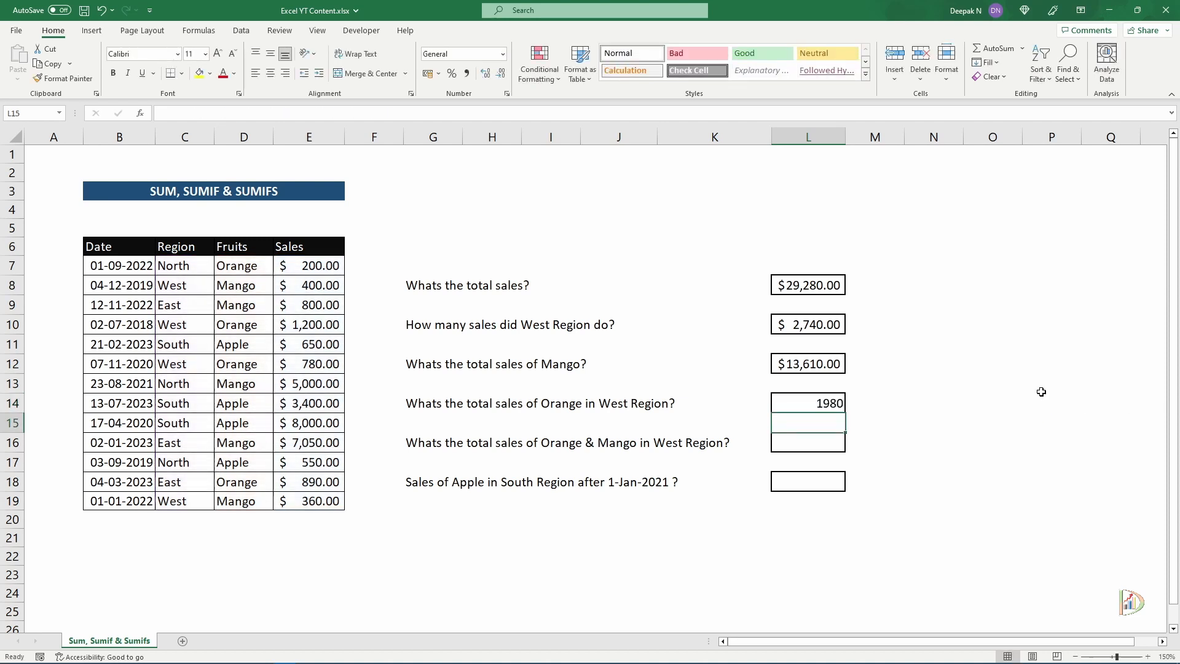
- Format the Orange in West Region result in L14 in US dollar accounting format
{"action": "left_click", "coordinate": [817, 402]}
{"action": "left_click", "coordinate": [440, 74]}
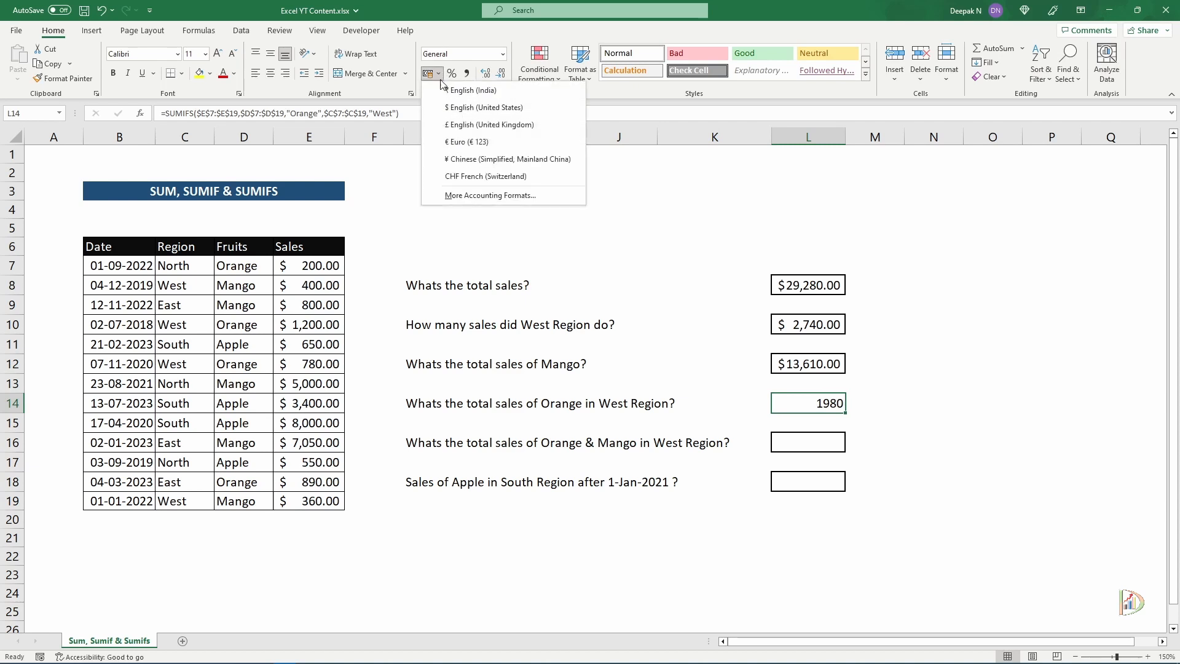
{"action": "left_click", "coordinate": [455, 109]}
{"action": "left_click", "coordinate": [910, 409]}
{"action": "left_click", "coordinate": [827, 404]}
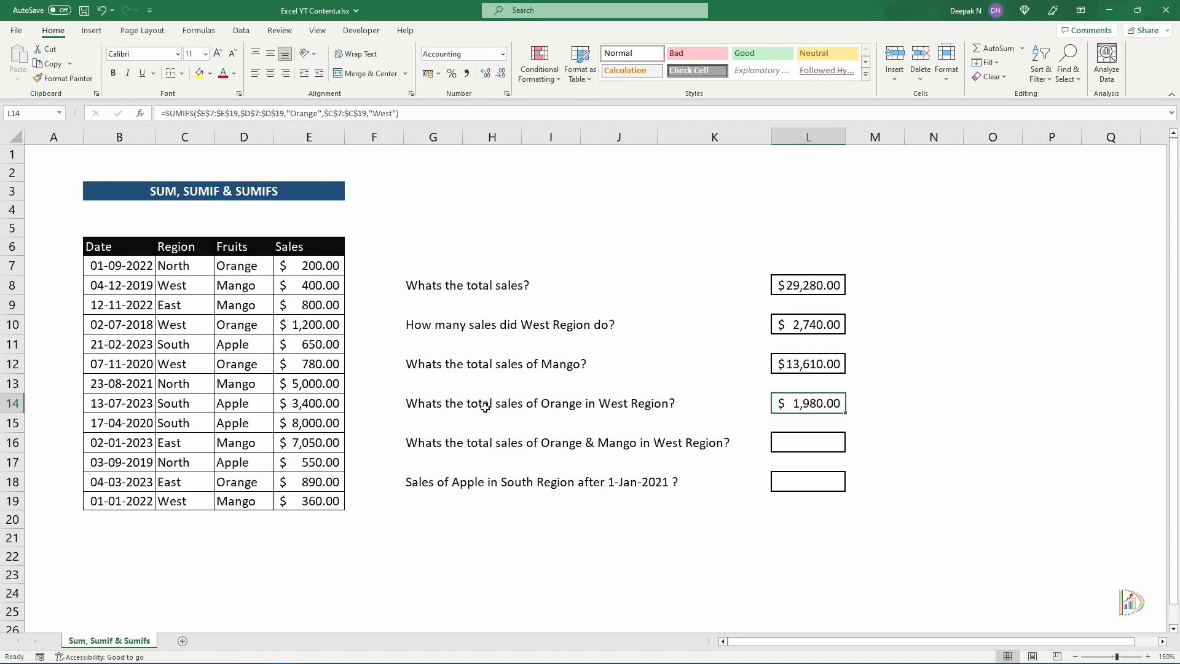
- Check the L14 result by selecting the Orange and West entries in the table together with the sales amounts in E10 and E12
{"action": "left_click", "coordinate": [247, 266]}
{"action": "left_click", "coordinate": [246, 324], "text": "ctrl"}
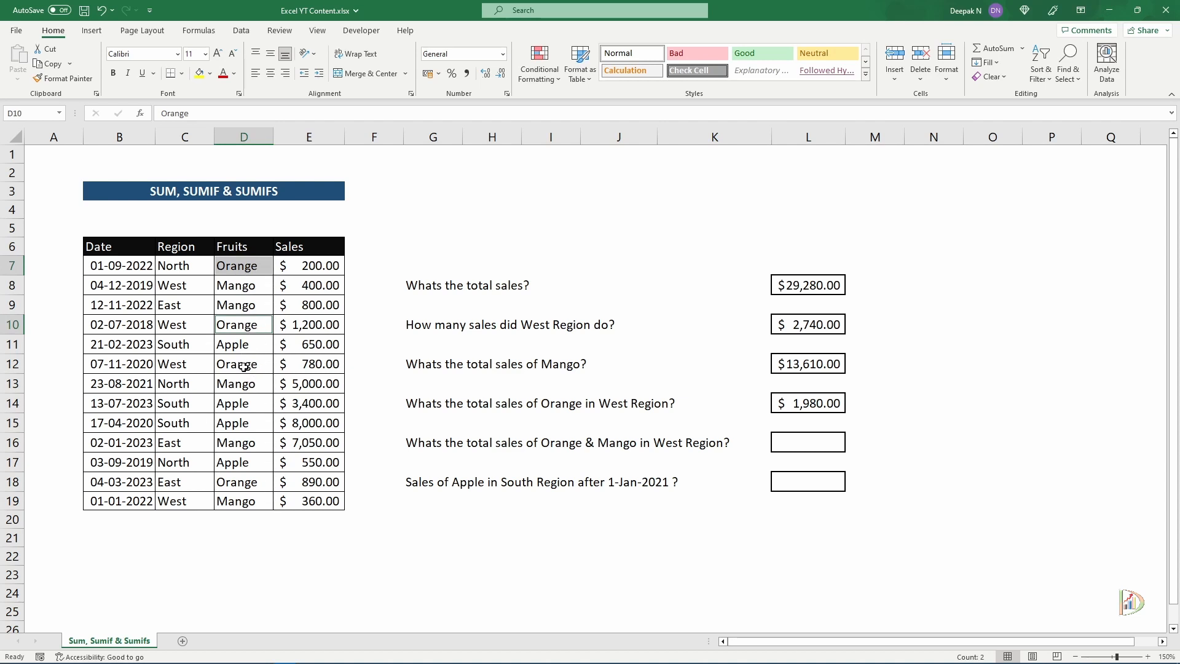
{"action": "left_click", "coordinate": [245, 367], "text": "ctrl"}
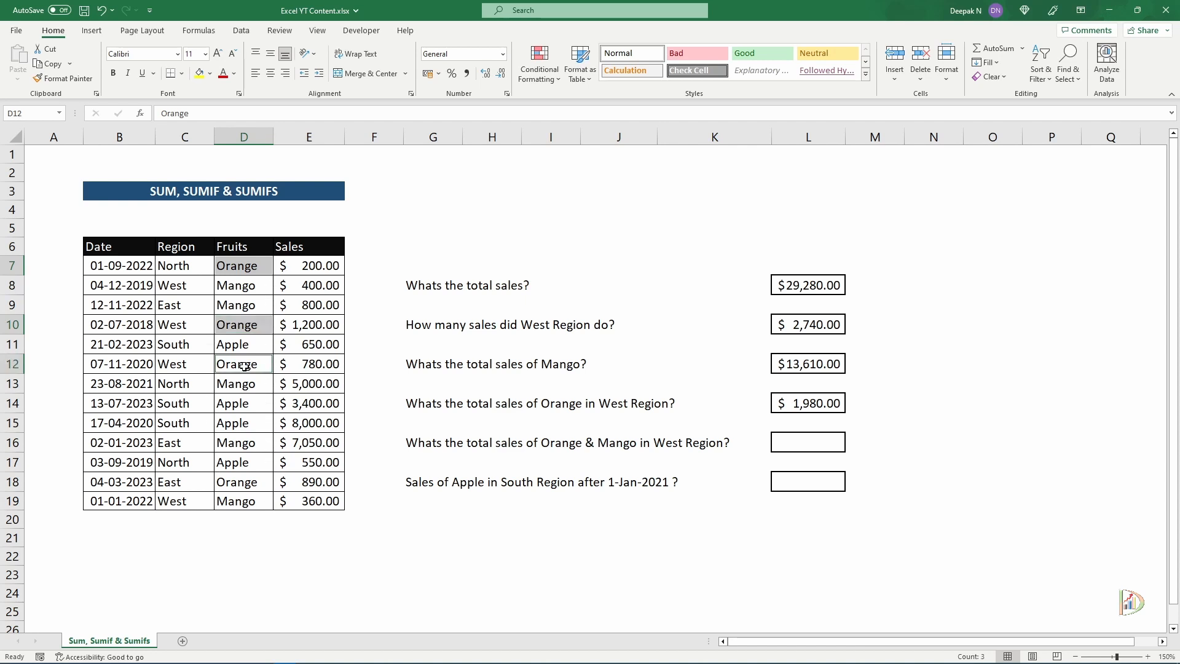
{"action": "left_click", "coordinate": [255, 482], "text": "ctrl"}
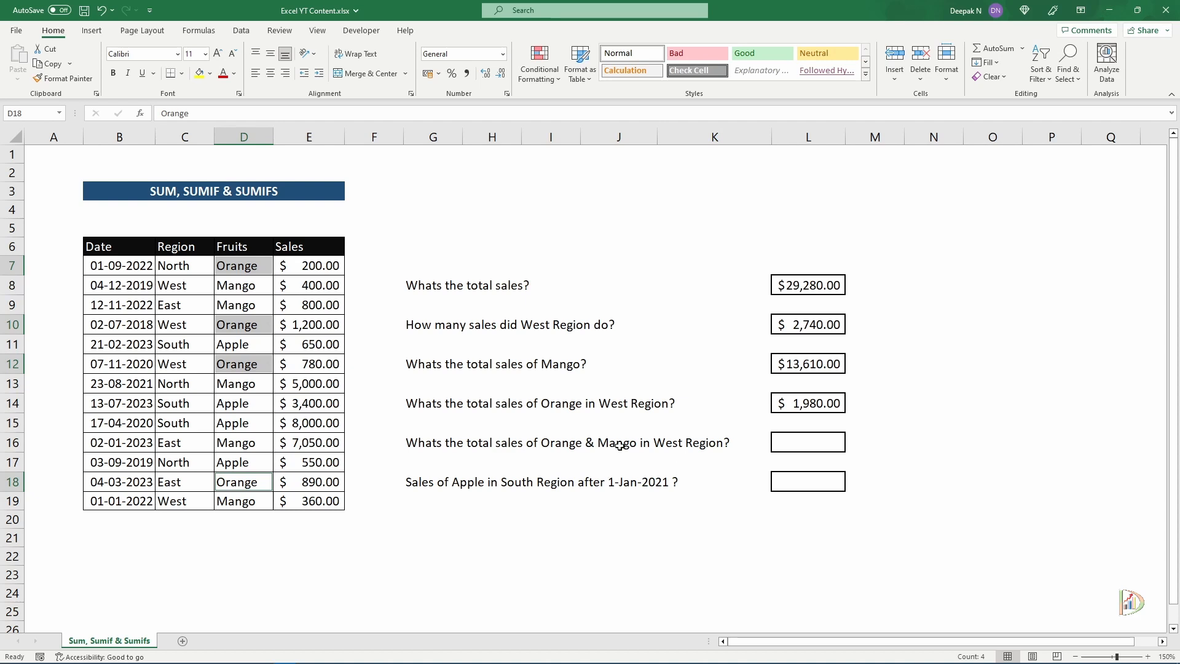
{"action": "left_click", "coordinate": [180, 287], "text": "ctrl"}
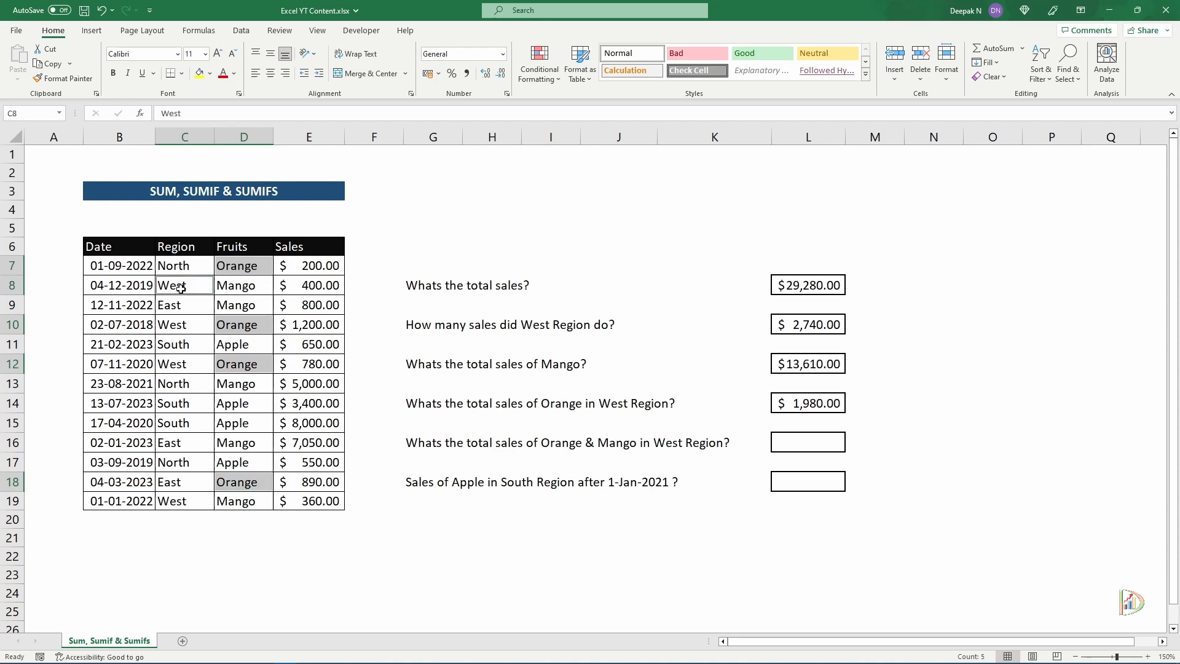
{"action": "left_click", "coordinate": [186, 367], "text": "ctrl"}
{"action": "left_click", "coordinate": [185, 328], "text": "ctrl"}
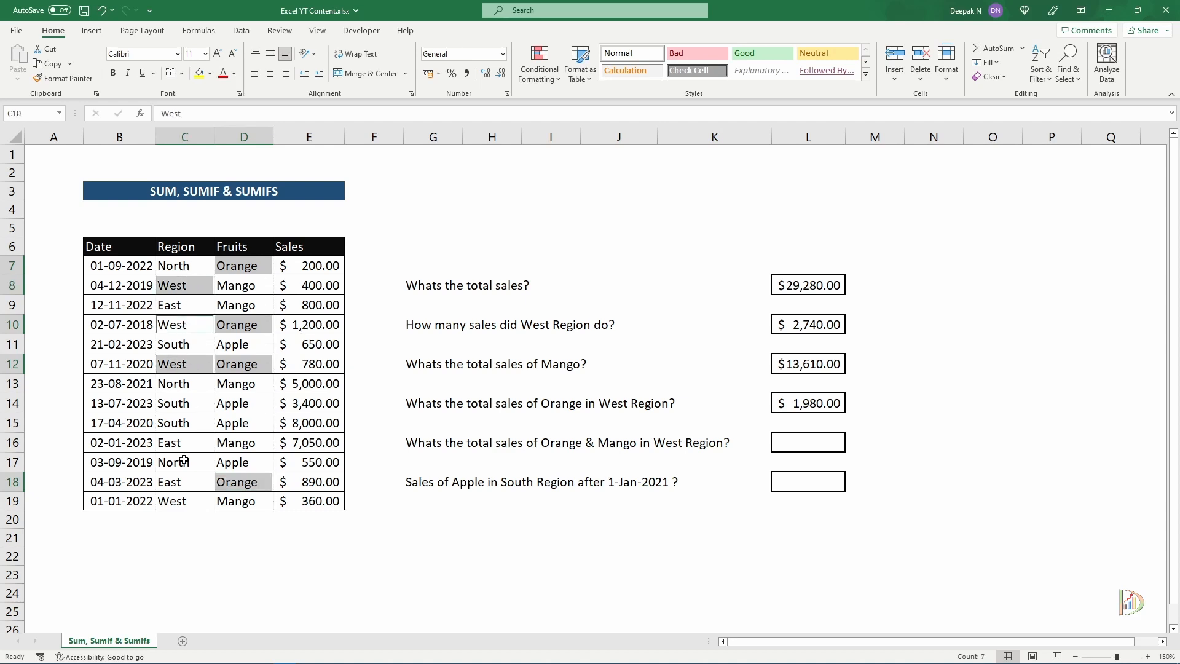
{"action": "left_click", "coordinate": [175, 500], "text": "ctrl"}
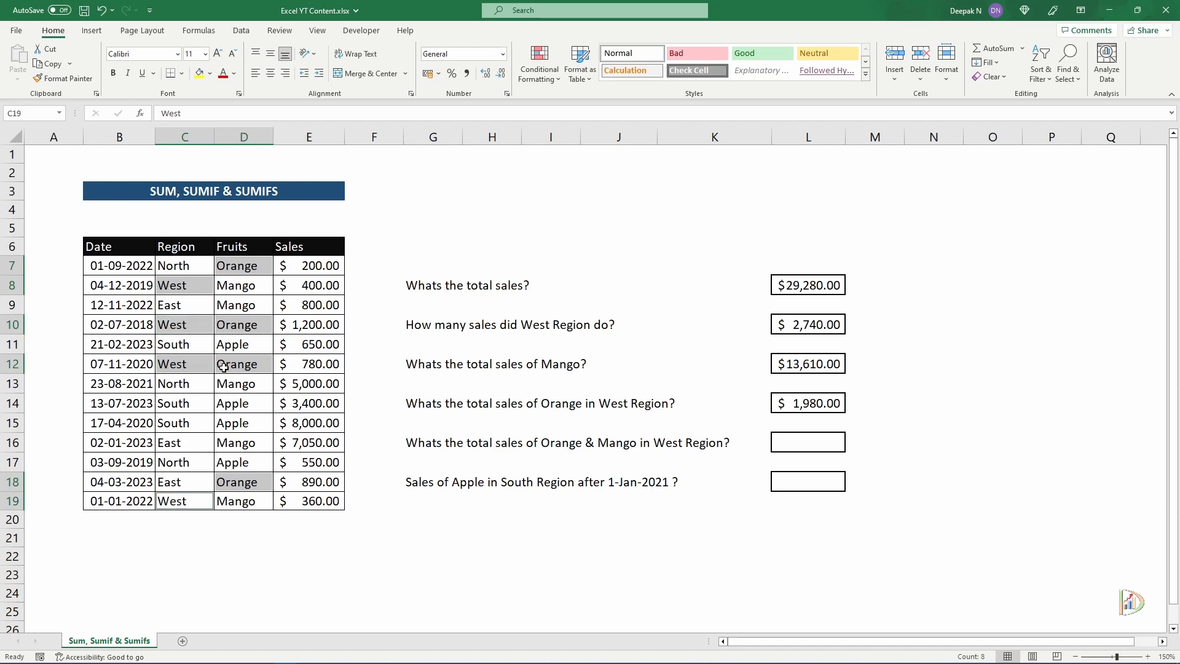
{"action": "left_click", "coordinate": [307, 326], "text": "ctrl"}
{"action": "left_click", "coordinate": [305, 365], "text": "ctrl"}
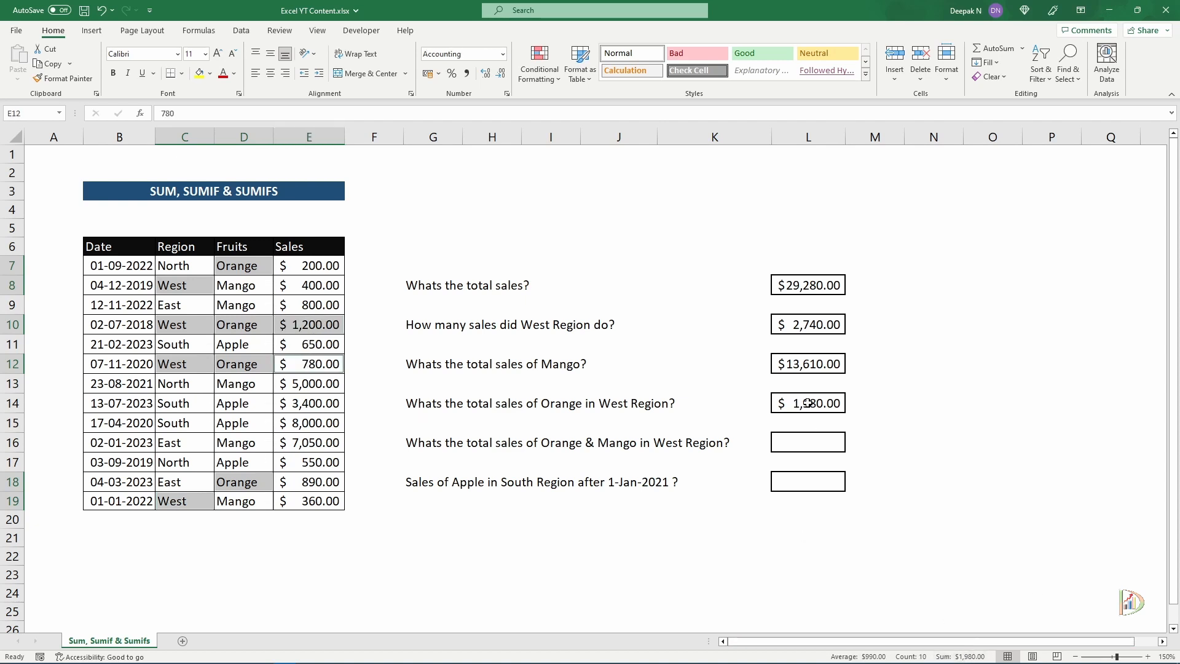
{"action": "left_click", "coordinate": [755, 514]}
- Start a SUMIFS formula in L16 with the Sales amounts $E$7:$E$19 as the absolute sum range
{"action": "left_click", "coordinate": [800, 451]}
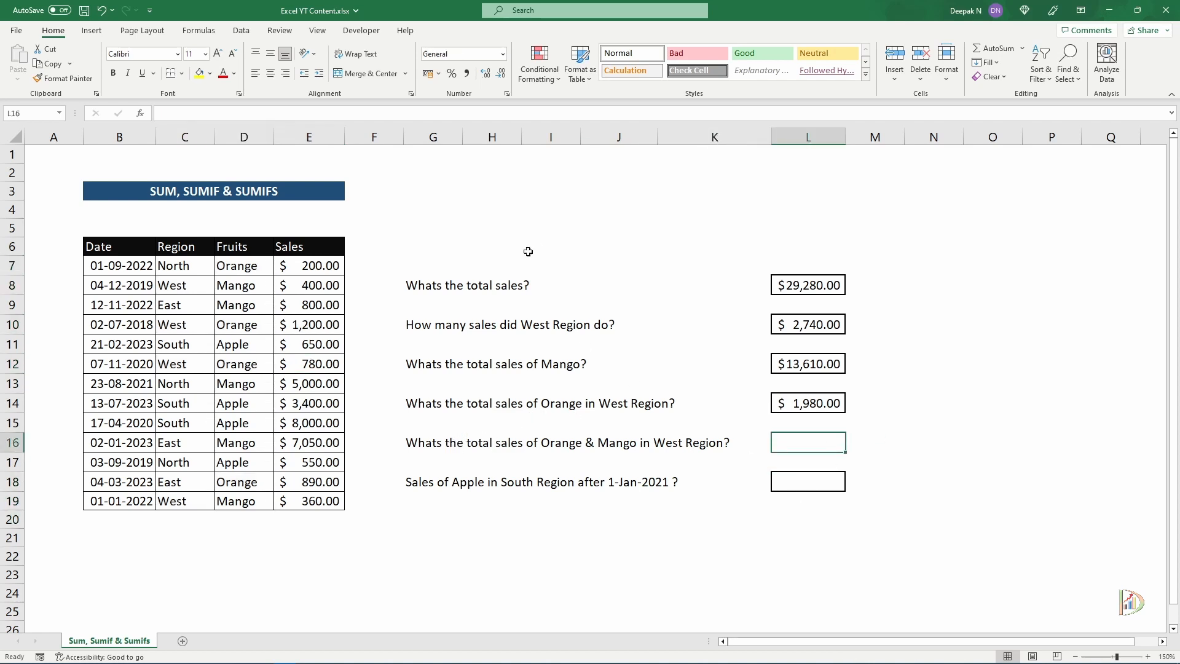
{"action": "type", "text": "=s"}
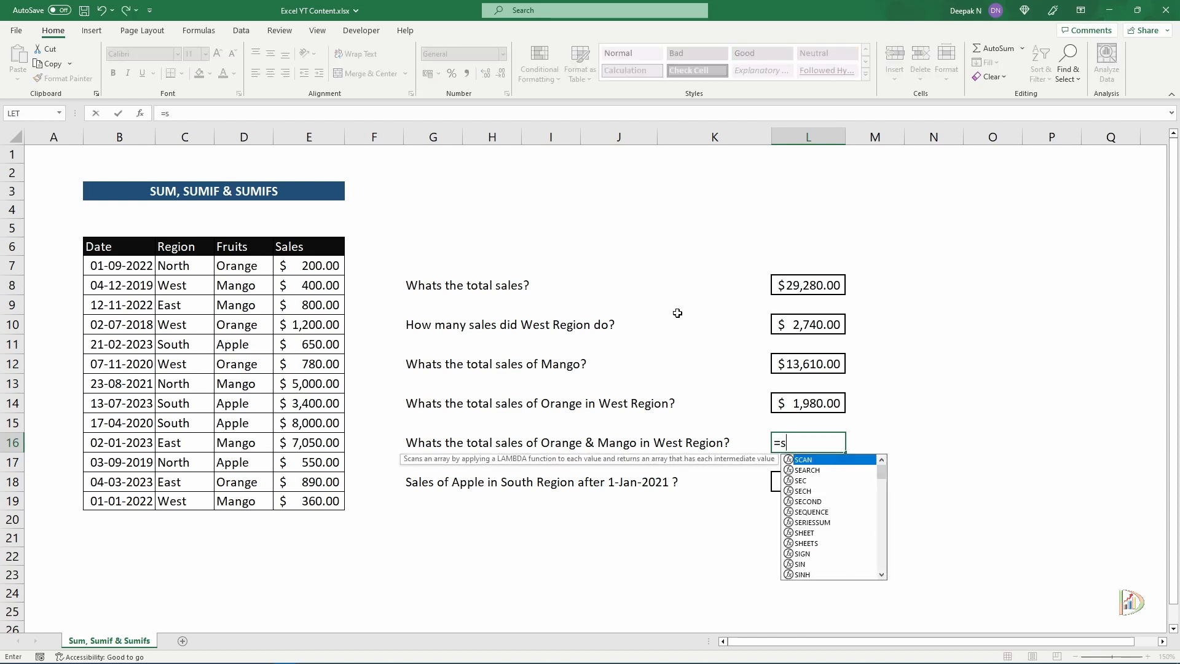
{"action": "type", "text": "umifs("}
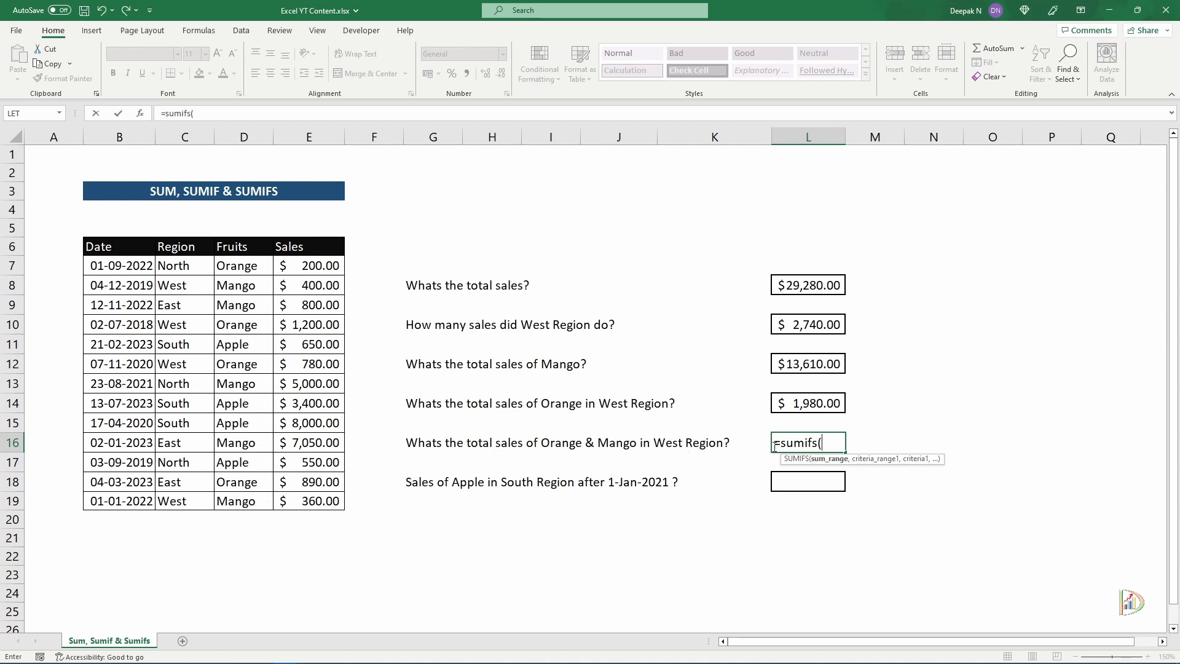
{"action": "left_click_drag", "start_coordinate": [319, 271], "coordinate": [306, 496]}
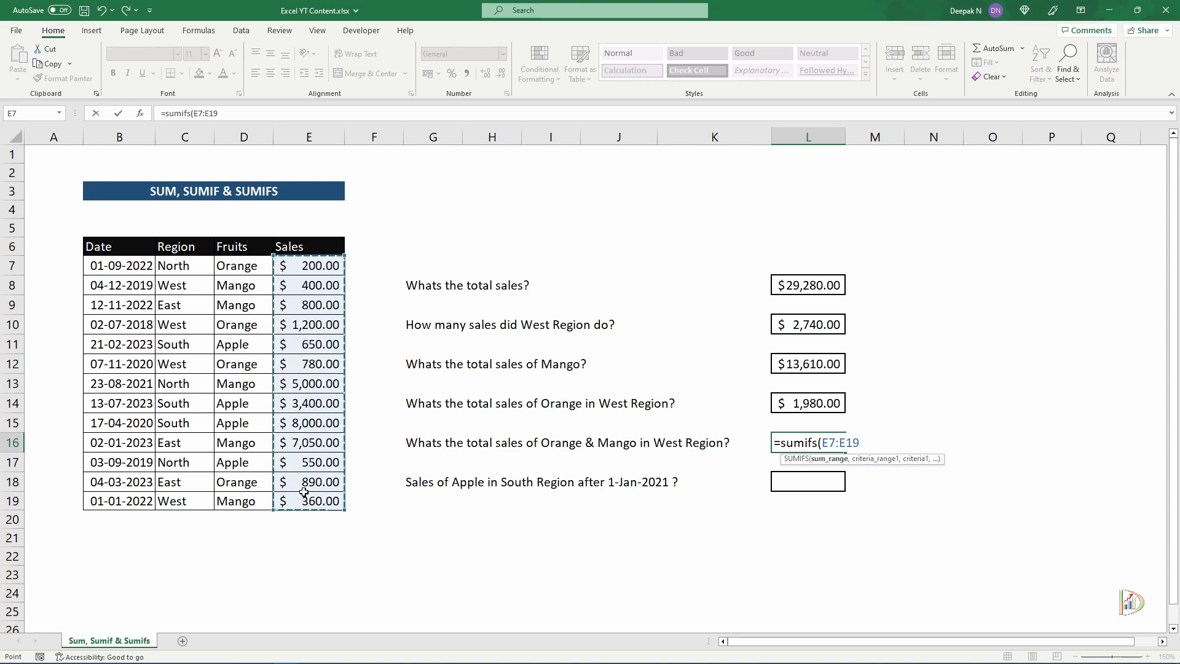
{"action": "key", "text": "F4"}
{"action": "type", "text": ","}
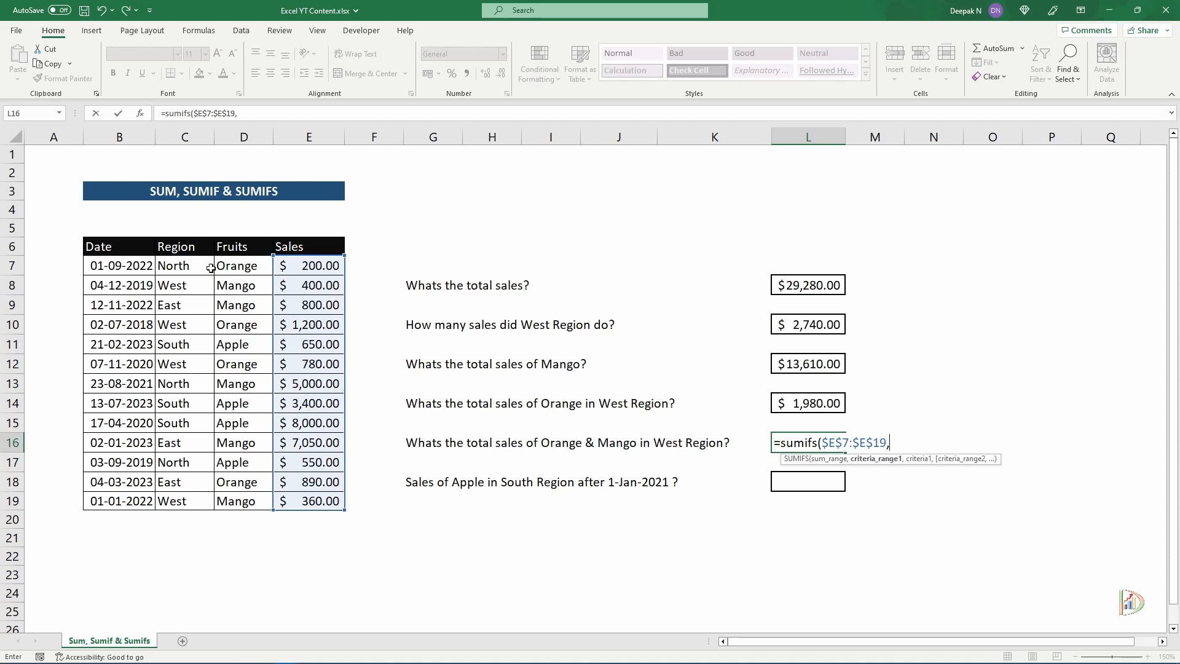
- Add the Region range $C$7:$C$19 with the criterion "West" as the first condition of the L16 formula
{"action": "left_click_drag", "start_coordinate": [179, 269], "coordinate": [177, 499]}
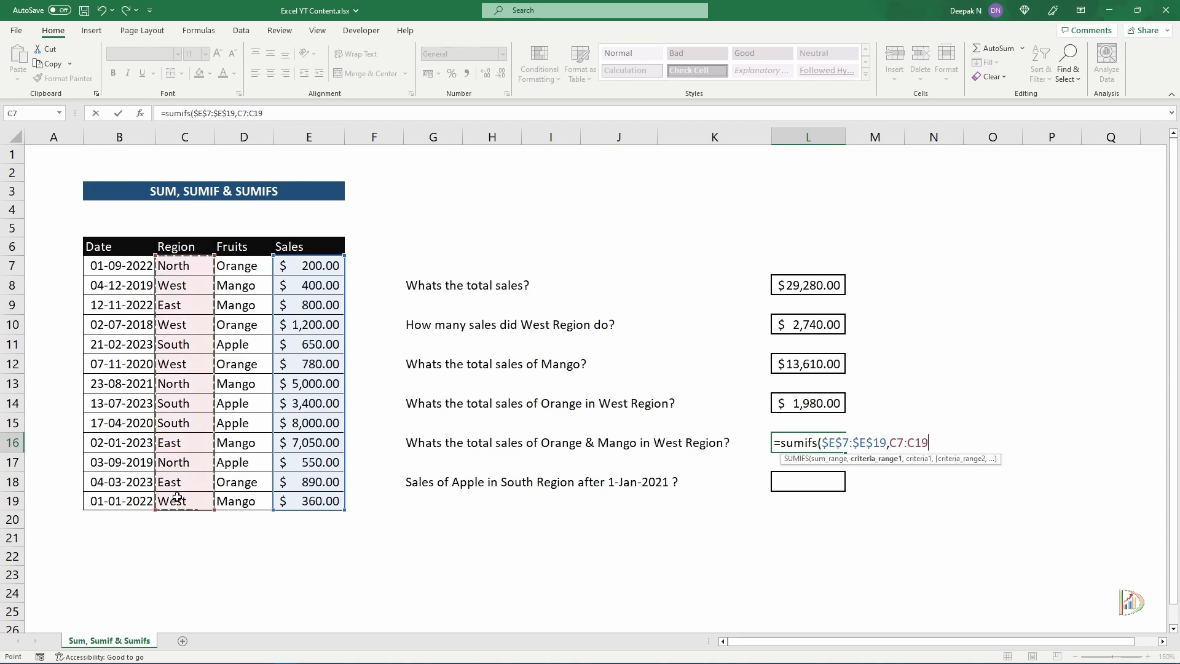
{"action": "key", "text": "F4"}
{"action": "type", "text": ","}
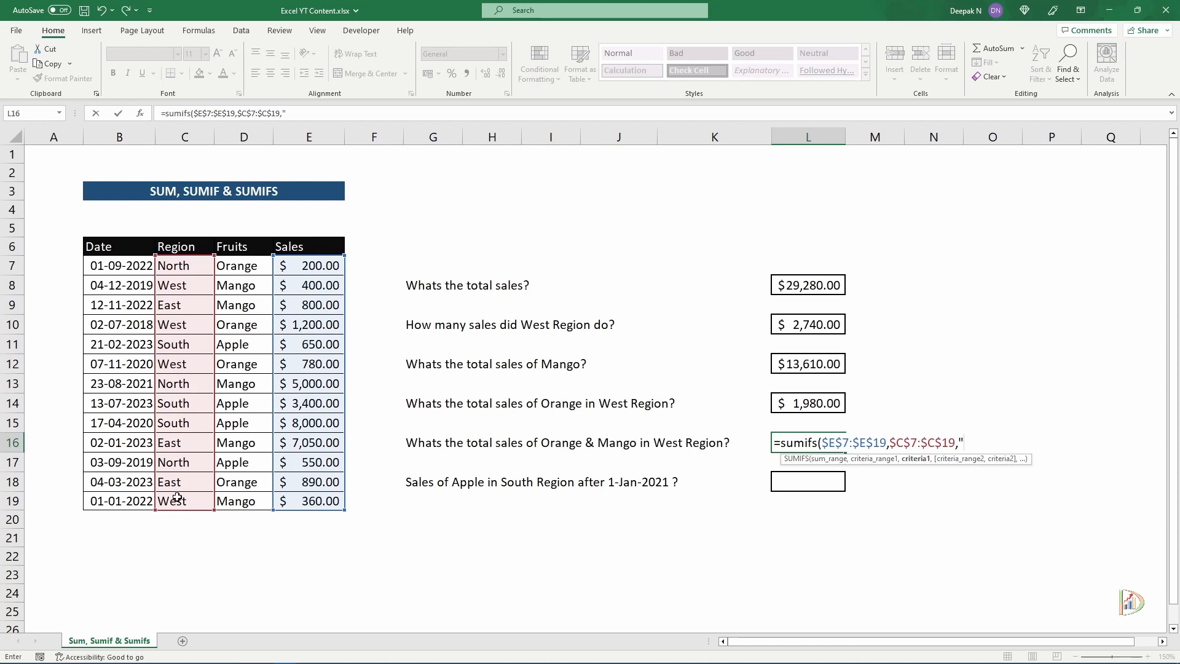
{"action": "type", "text": "\"West\","}
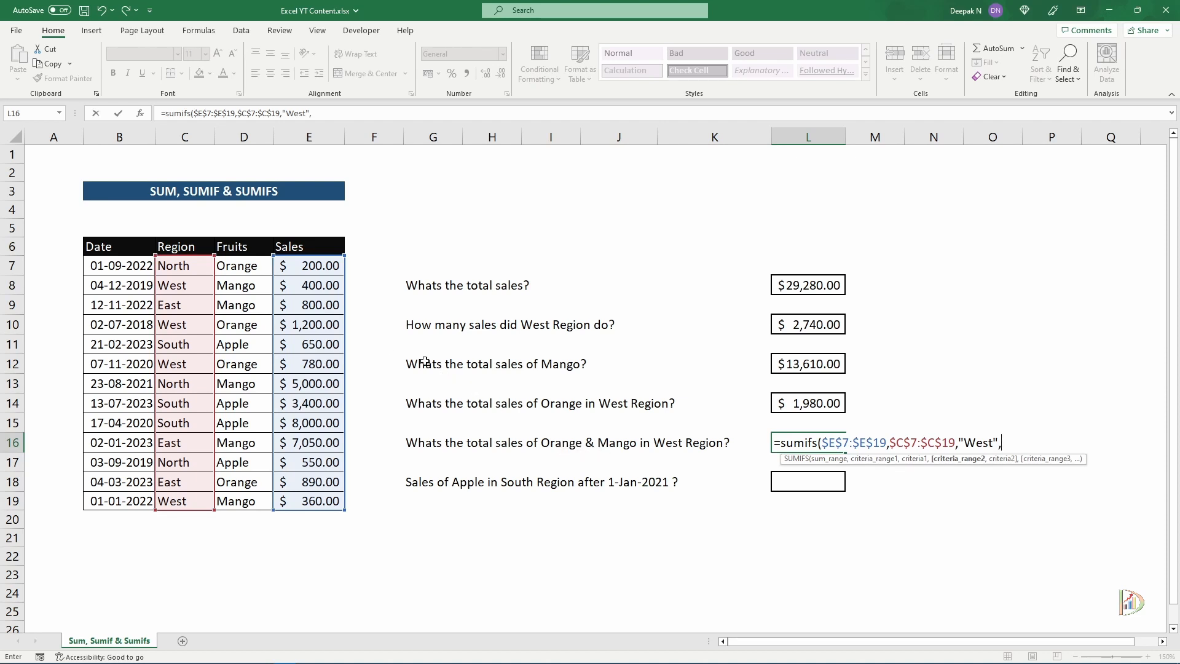
- Add the Fruits range $D$7:$D$19 with the criterion "Orange" as the second condition and close the SUMIFS in L16
{"action": "left_click_drag", "start_coordinate": [246, 267], "coordinate": [255, 501]}
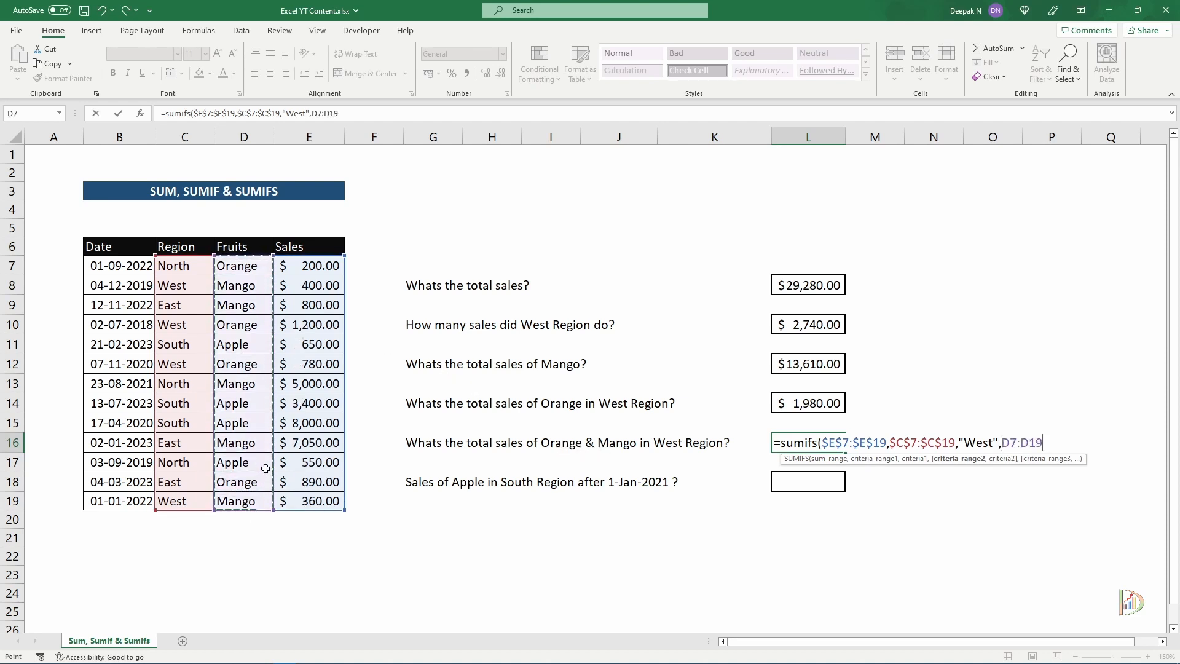
{"action": "key", "text": "F4"}
{"action": "type", "text": ",\""}
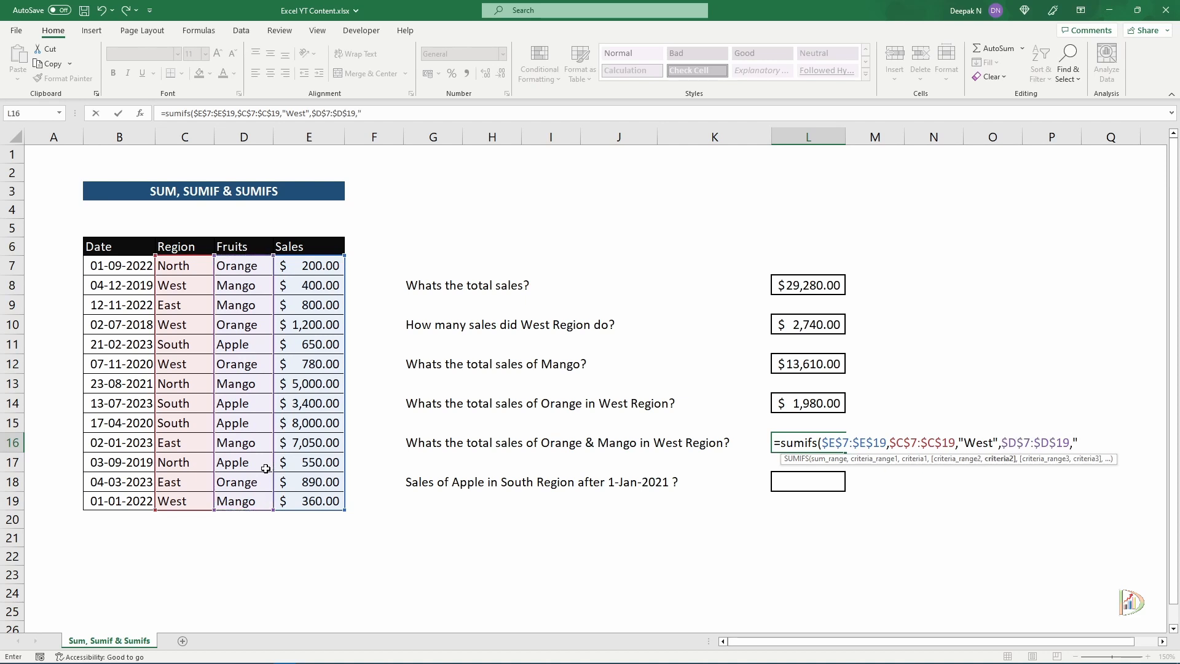
{"action": "type", "text": "Orange\")"}
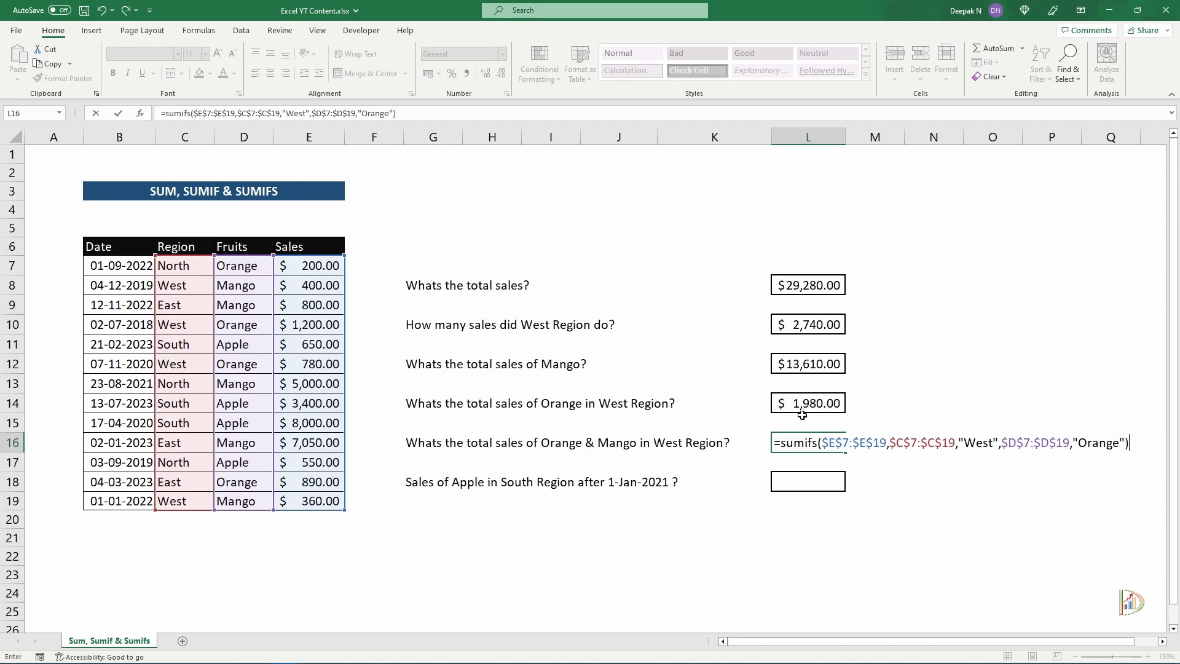
- Append a plus sign and a copy of the whole SUMIFS expression to the L16 formula
{"action": "left_click", "coordinate": [424, 117]}
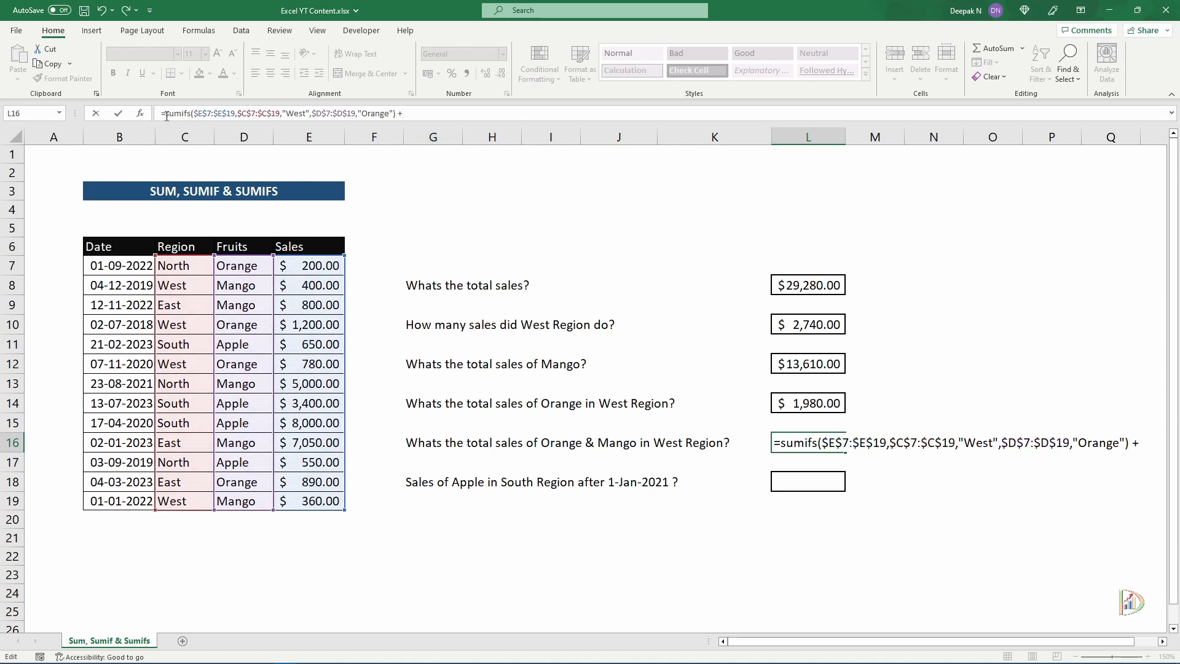
{"action": "left_click_drag", "start_coordinate": [166, 116], "coordinate": [397, 119]}
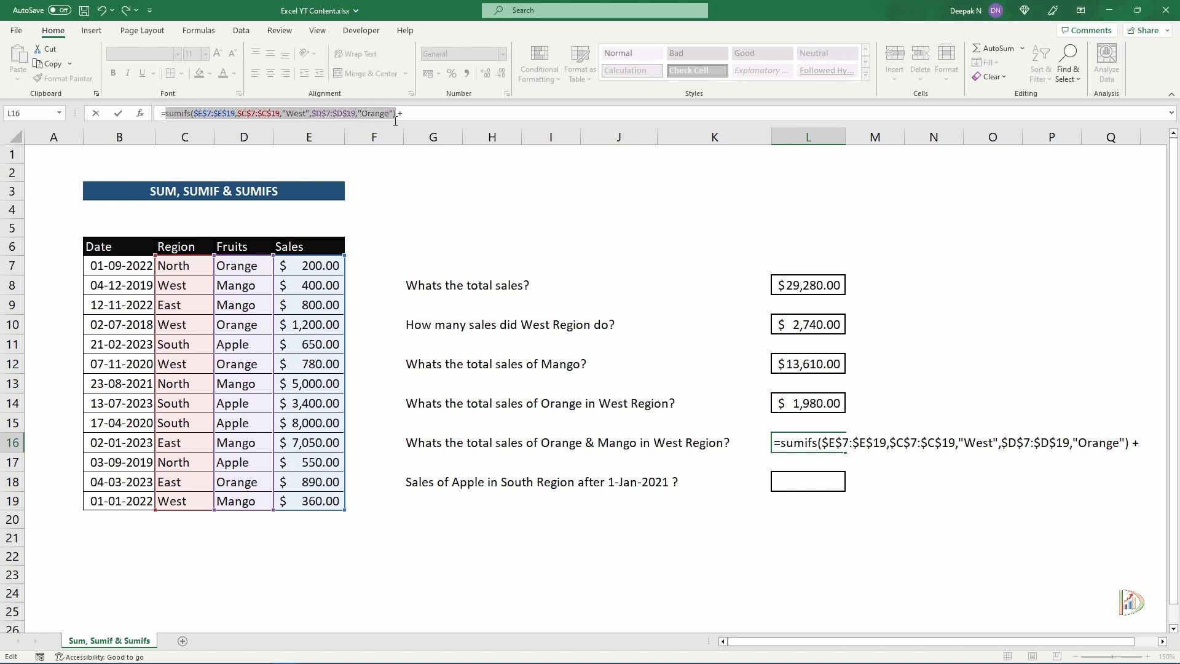
{"action": "key", "text": "ctrl+c"}
{"action": "left_click", "coordinate": [444, 115]}
{"action": "key", "text": "ctrl+v"}
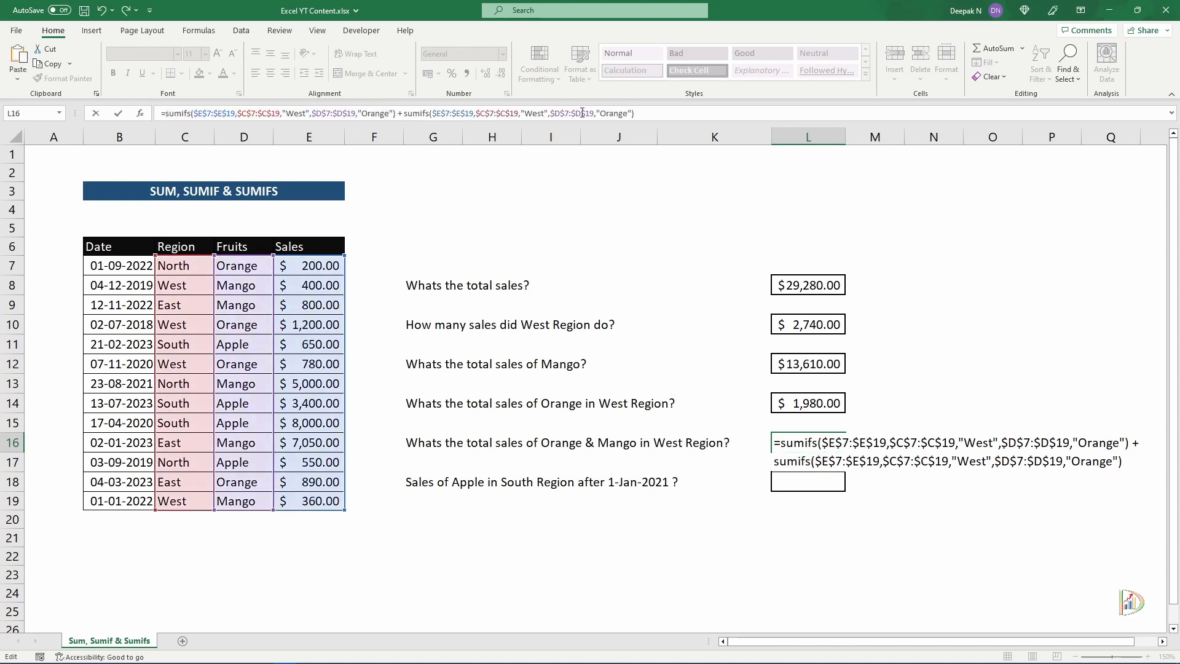
- Change the fruit criterion in the second SUMIFS of L16 to "Mango", enter the formula and review it
{"action": "left_click_drag", "start_coordinate": [627, 116], "coordinate": [611, 116]}
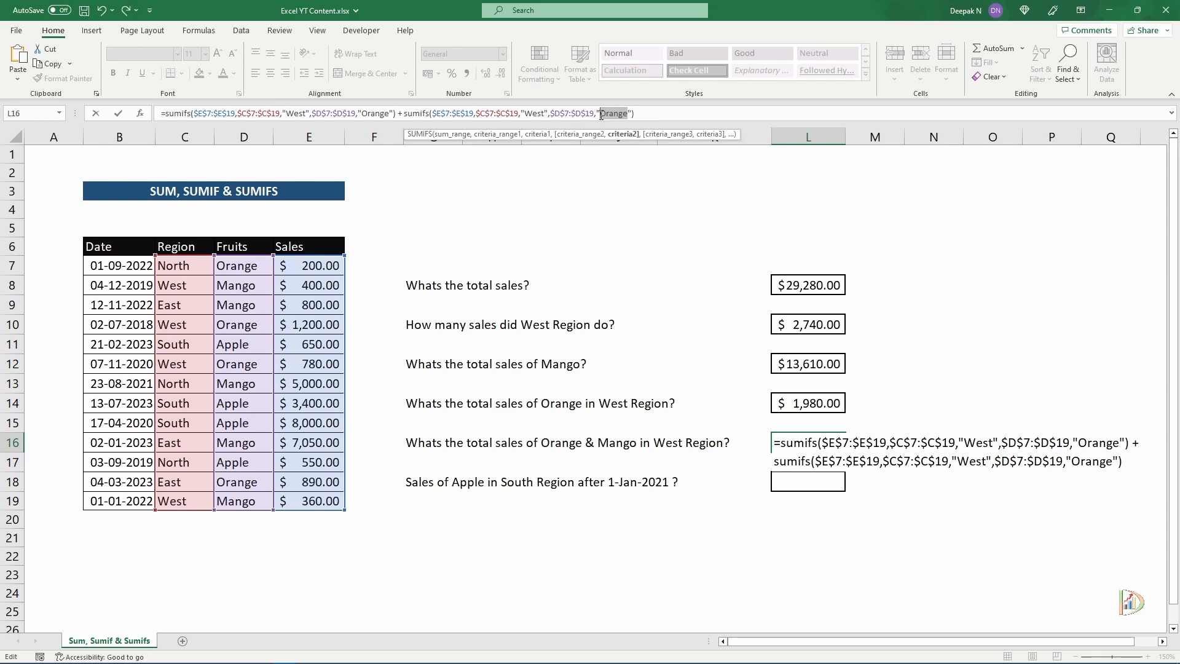
{"action": "type", "text": "Mango"}
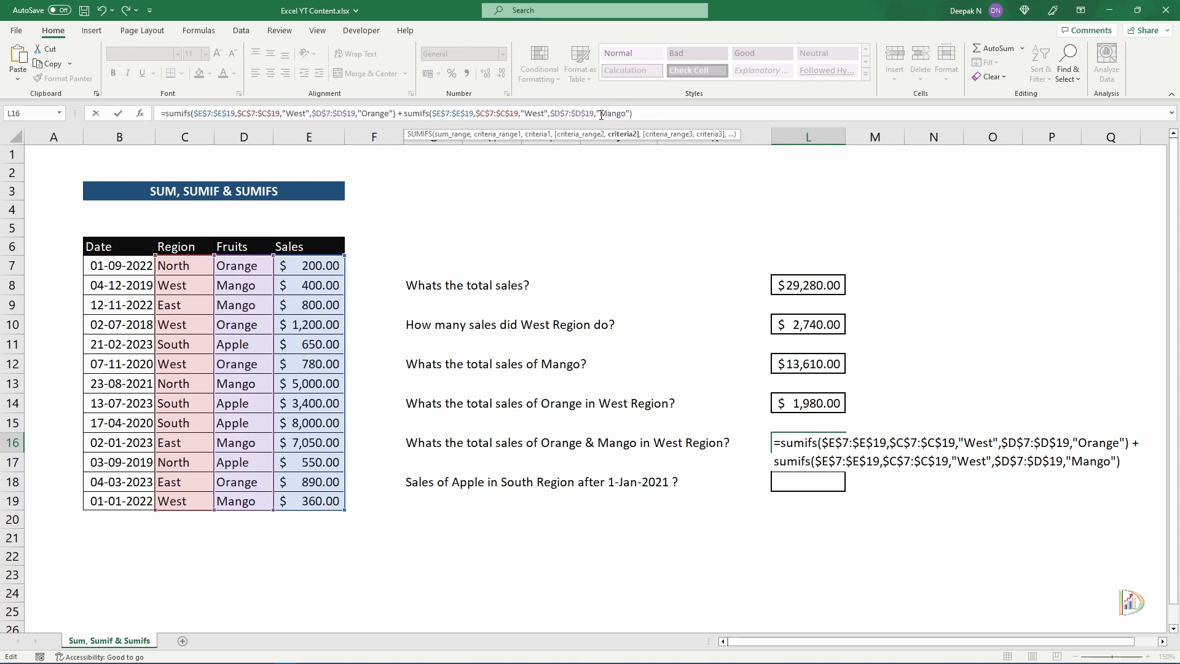
{"action": "key", "text": "Return"}
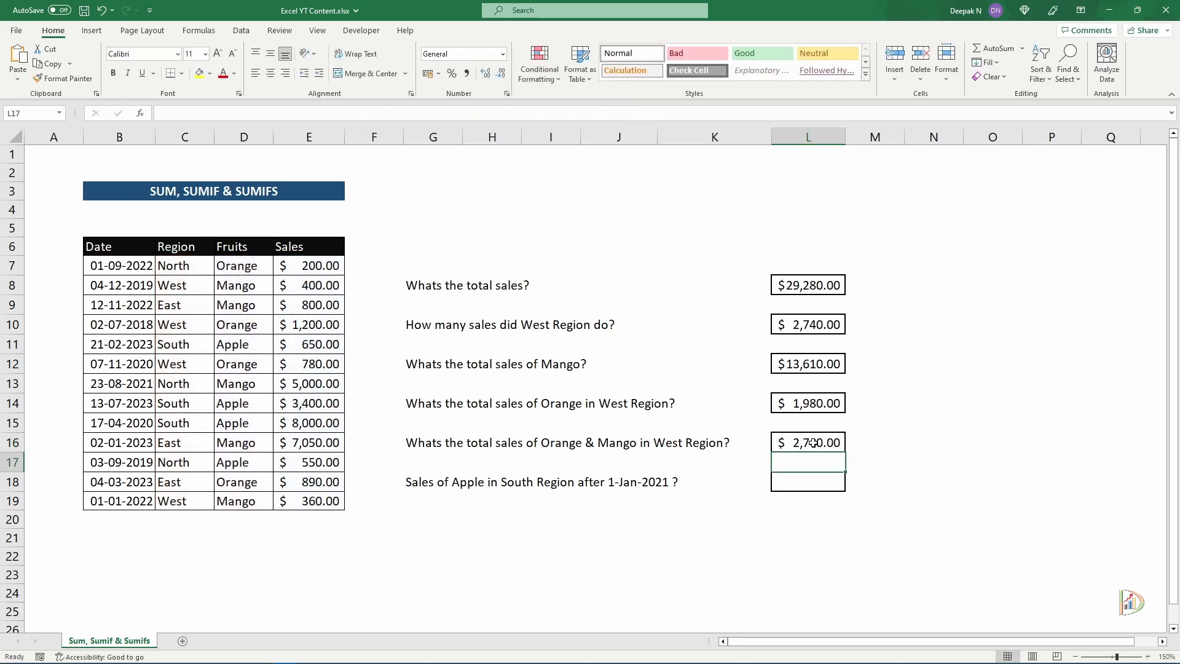
{"action": "left_click", "coordinate": [813, 443]}
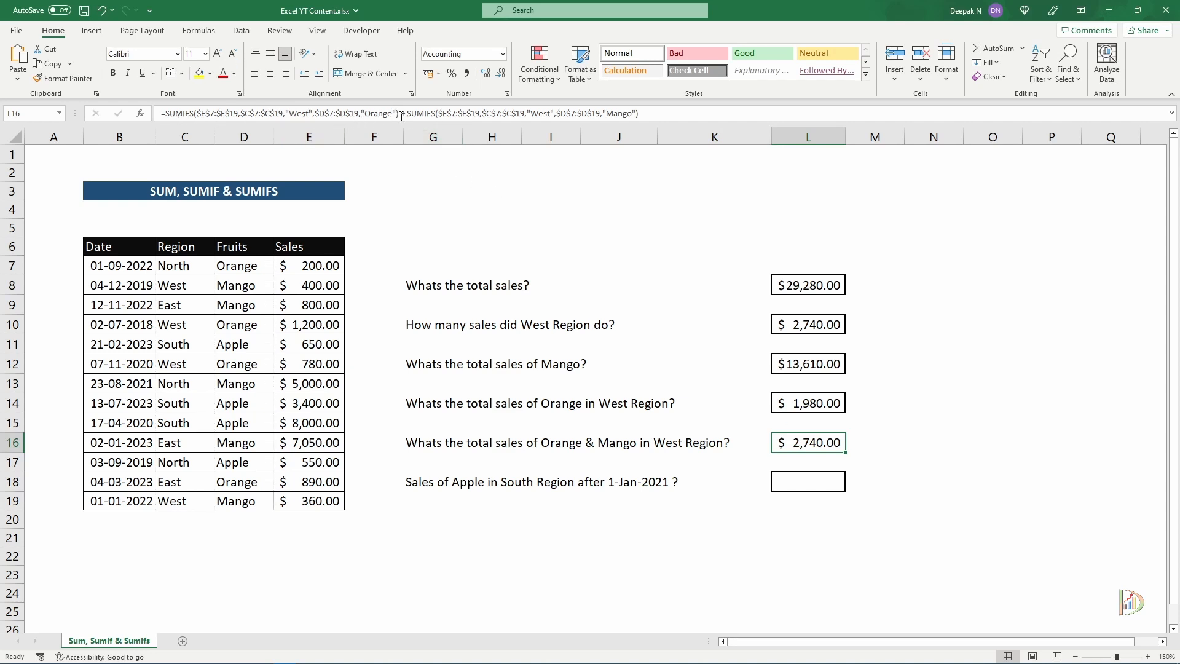
- Start a SUMIFS formula in L18 with the Sales amounts $E$7:$E$19 as the absolute sum range
{"action": "left_click", "coordinate": [804, 481]}
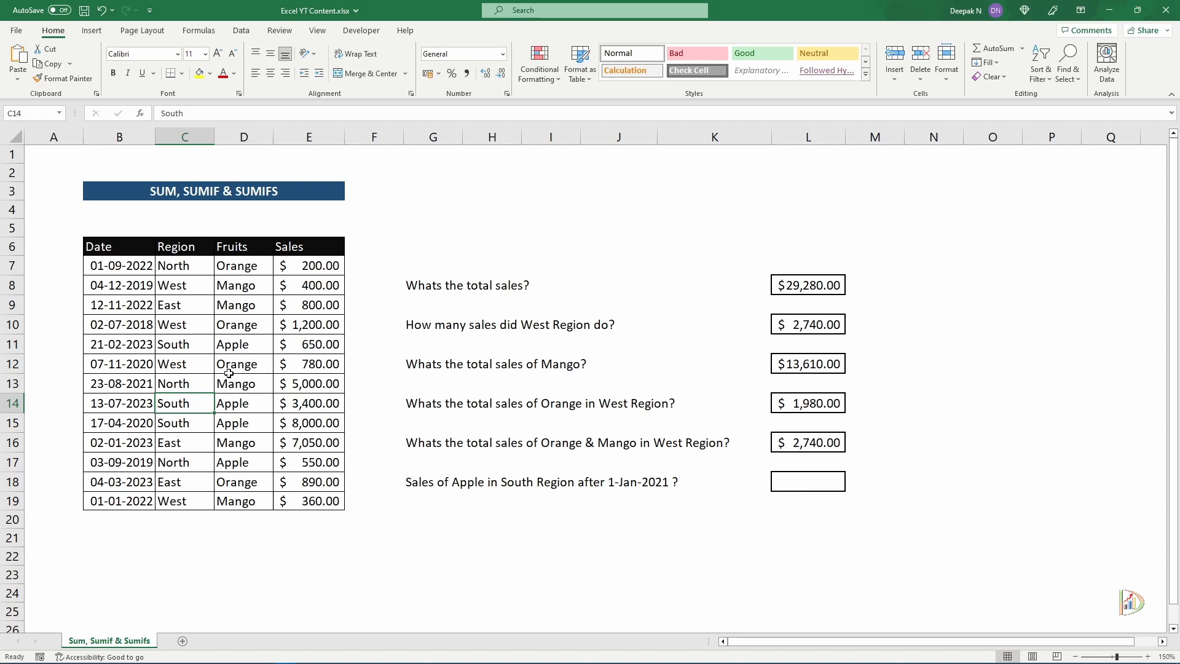
{"action": "left_click_drag", "start_coordinate": [123, 274], "coordinate": [126, 495]}
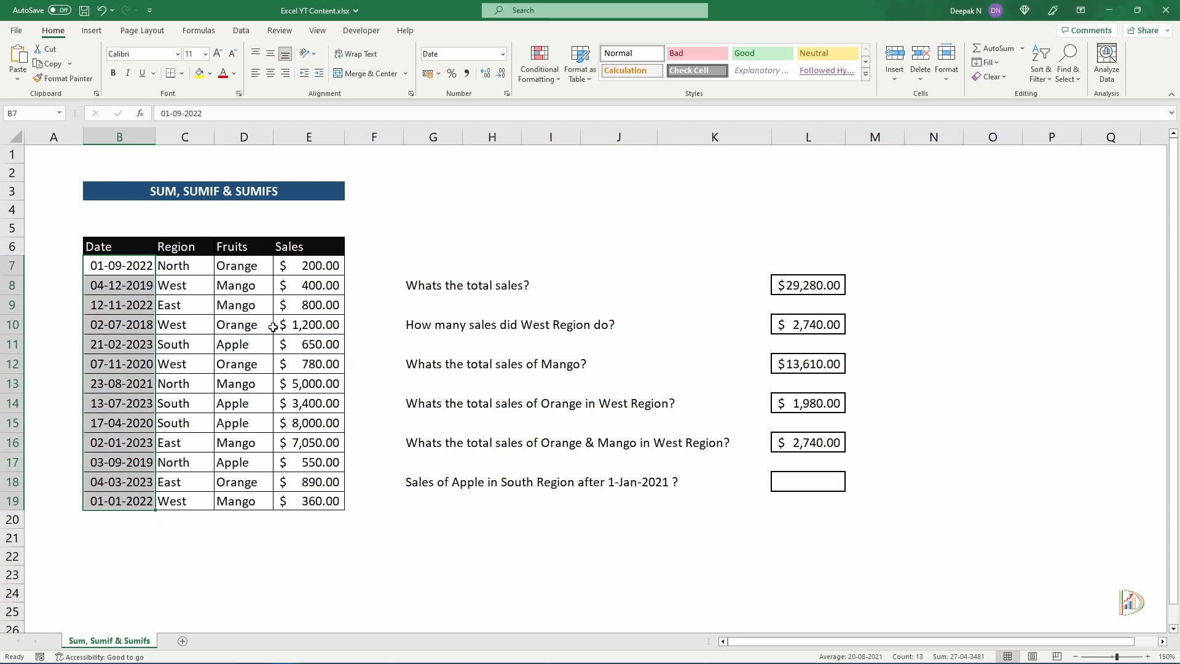
{"action": "left_click", "coordinate": [802, 483]}
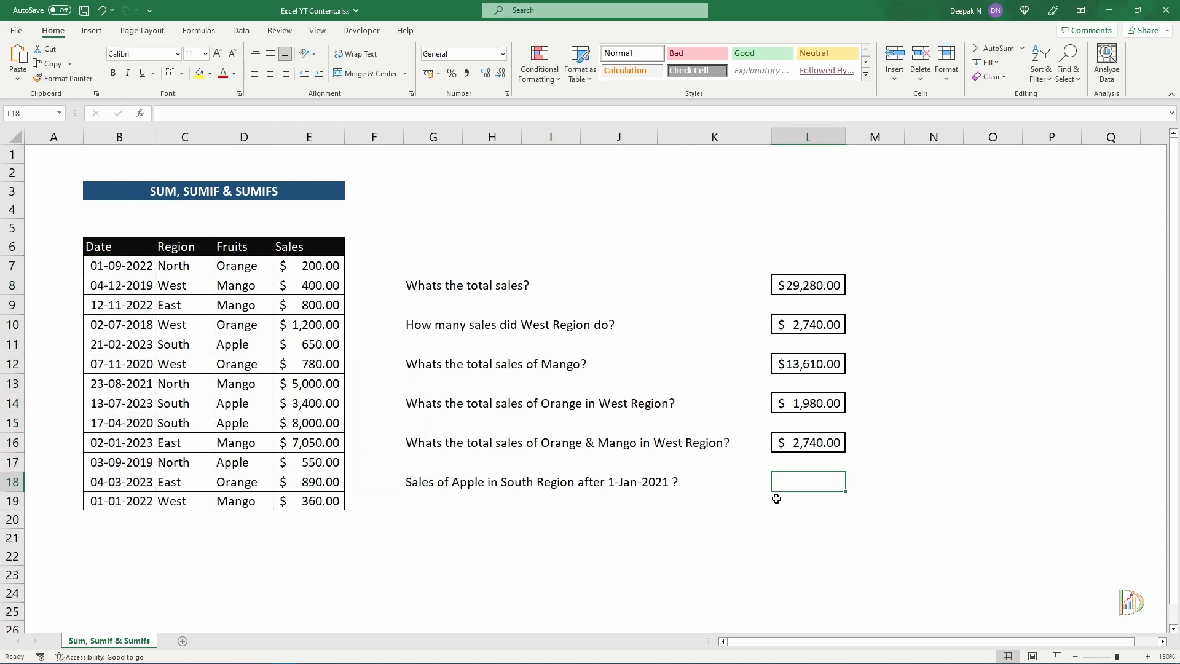
{"action": "type", "text": "=sumifs"}
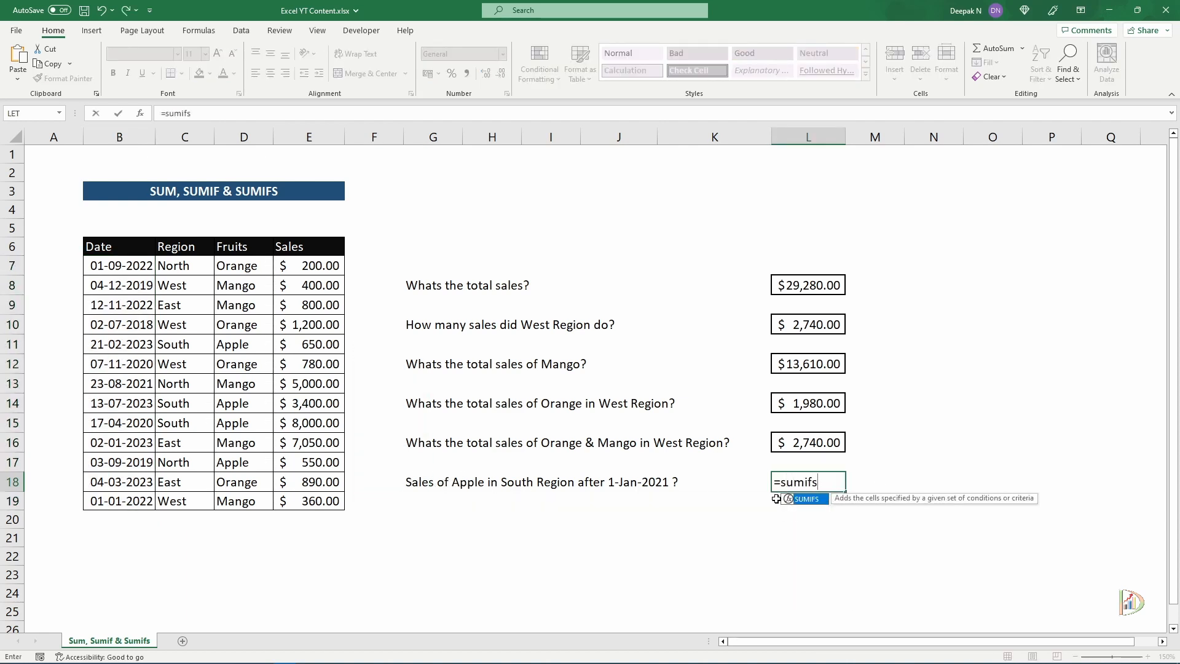
{"action": "type", "text": "("}
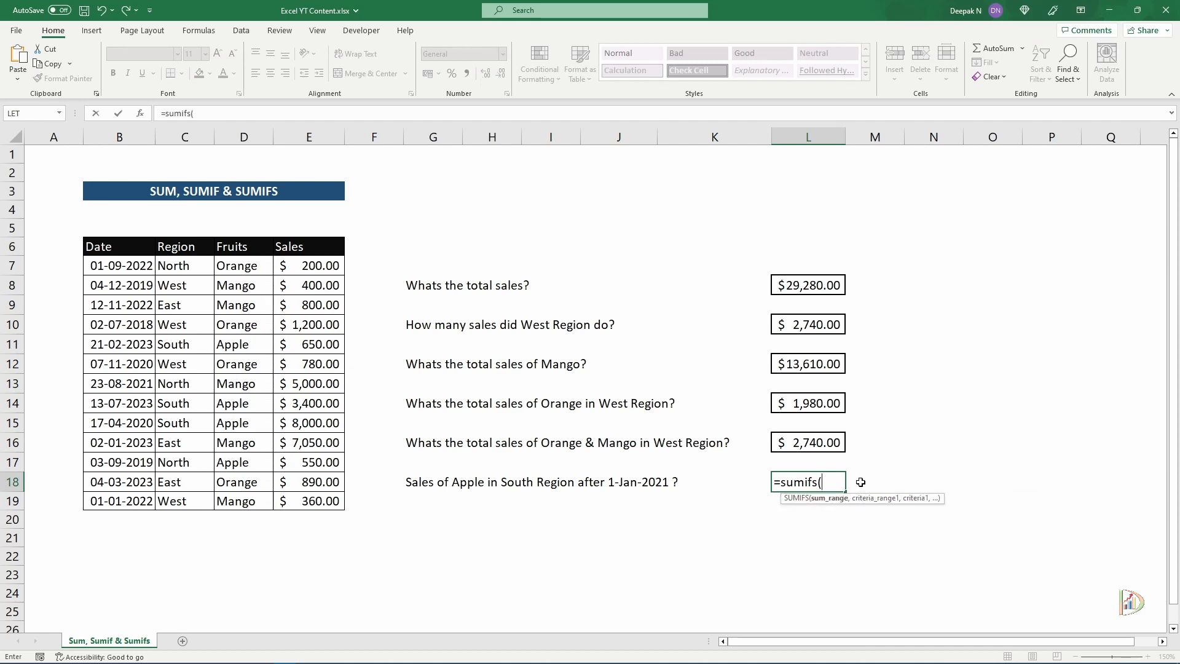
{"action": "left_click_drag", "start_coordinate": [313, 265], "coordinate": [319, 498]}
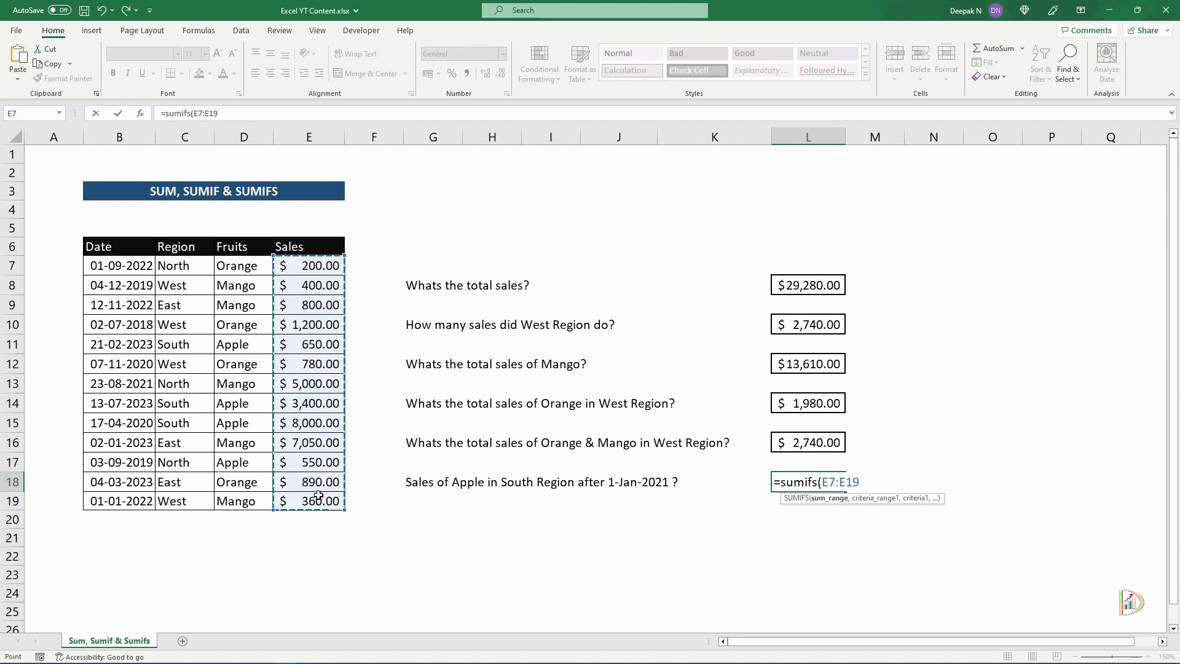
{"action": "key", "text": "F4"}
{"action": "type", "text": ","}
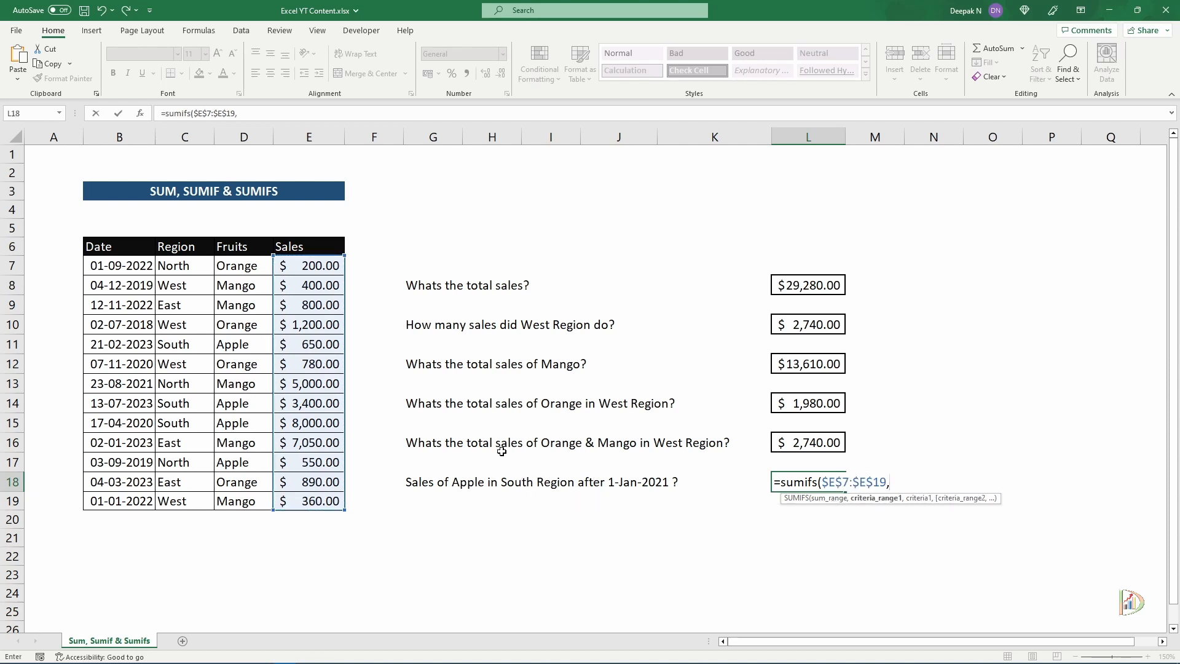
- Add the Region range $C$7:$C$19 with the criterion "South" as the first condition of the L18 formula
{"action": "left_click_drag", "start_coordinate": [185, 265], "coordinate": [188, 501]}
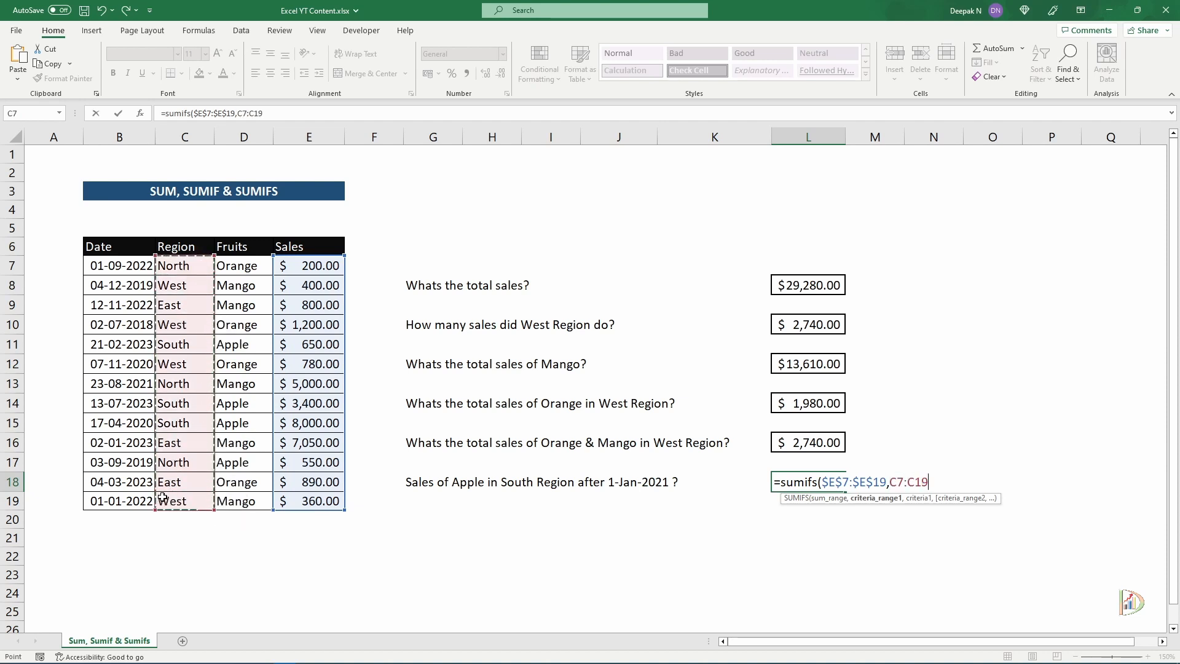
{"action": "key", "text": "F4"}
{"action": "type", "text": ",\""}
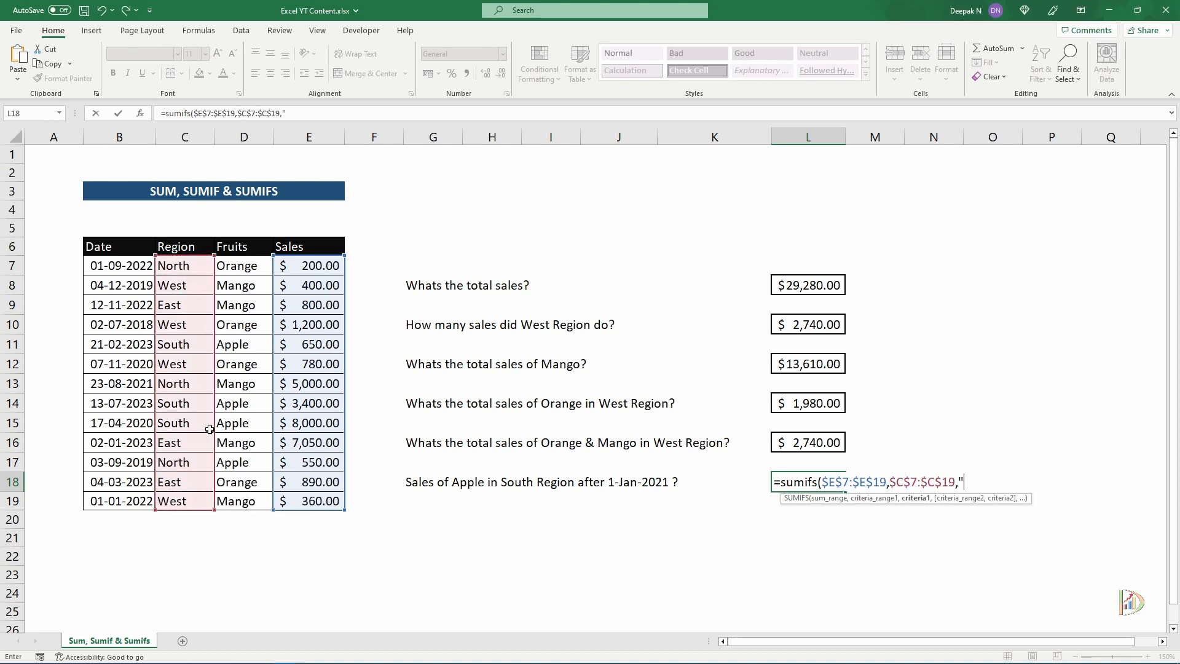
{"action": "type", "text": "South\","}
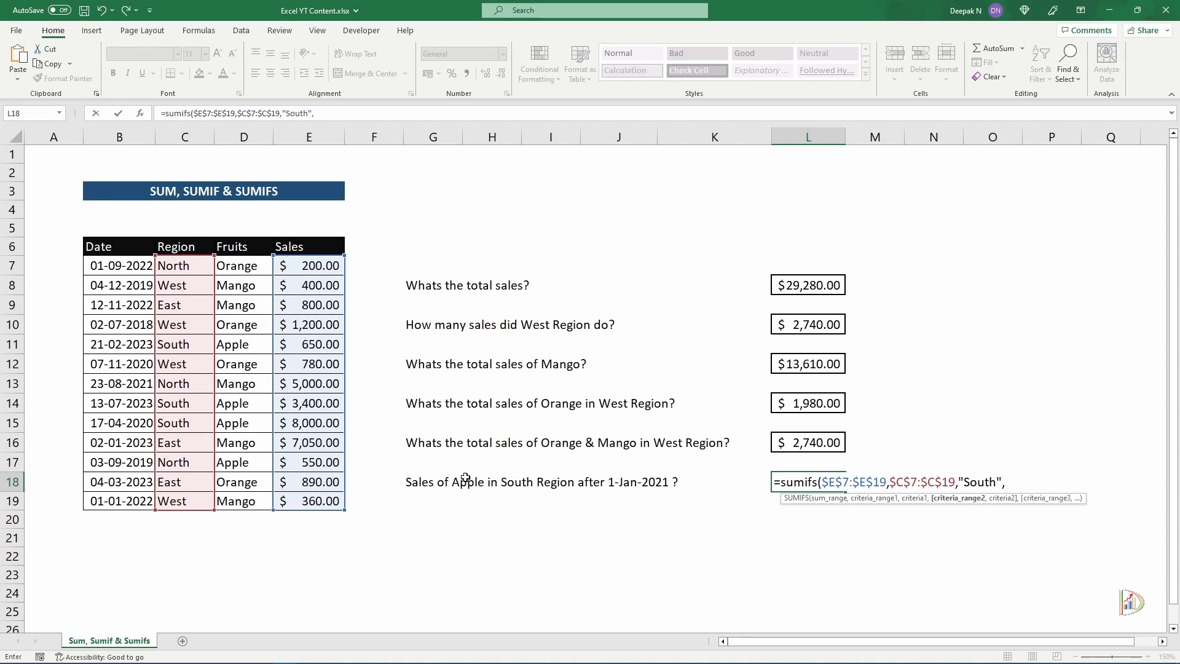
- Add the Fruits range $D$7:$D$19 with the criterion "Apple" as the second condition of the L18 formula
{"action": "left_click_drag", "start_coordinate": [264, 260], "coordinate": [265, 501]}
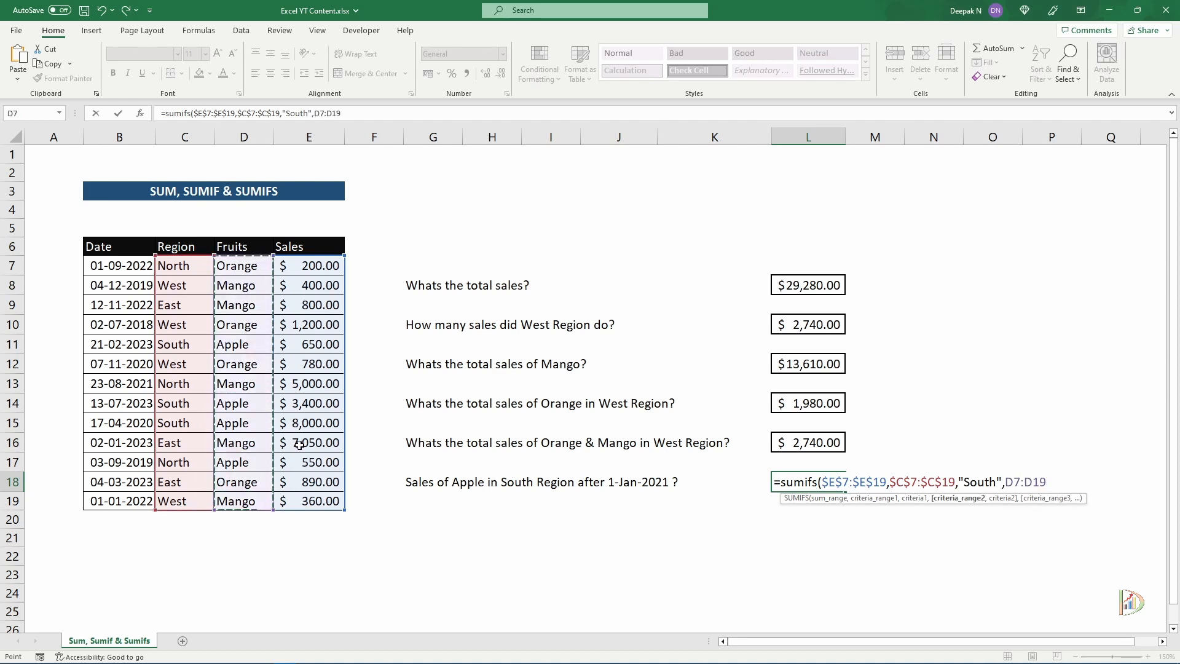
{"action": "key", "text": "F4"}
{"action": "type", "text": ",\"Apple"}
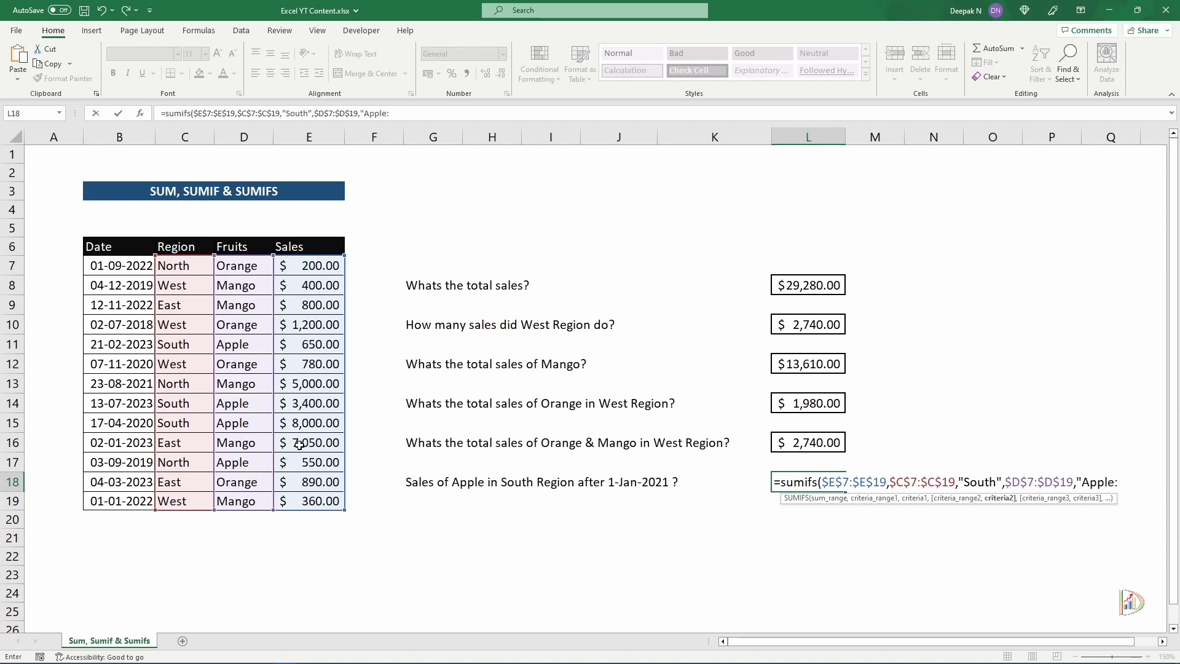
{"action": "type", "text": "\","}
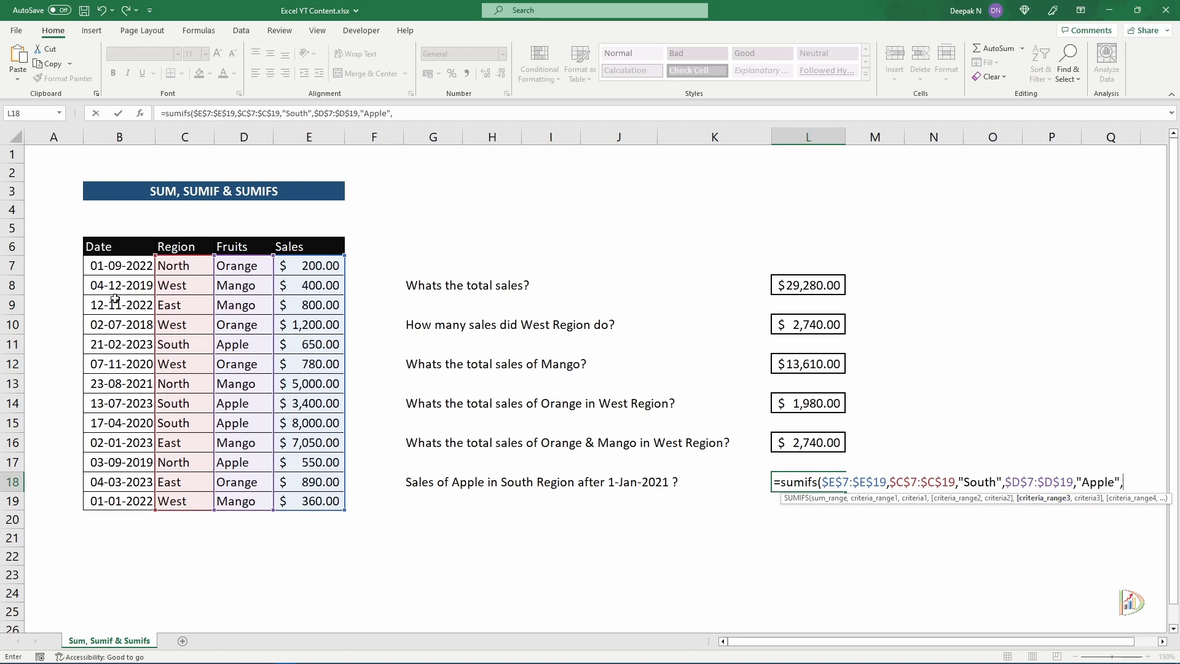
- Add the absolute Date range $B$7:$B$19 with the criterion ">01-01-2021" as the third condition in L18 and enter the formula
{"action": "left_click_drag", "start_coordinate": [118, 271], "coordinate": [123, 501]}
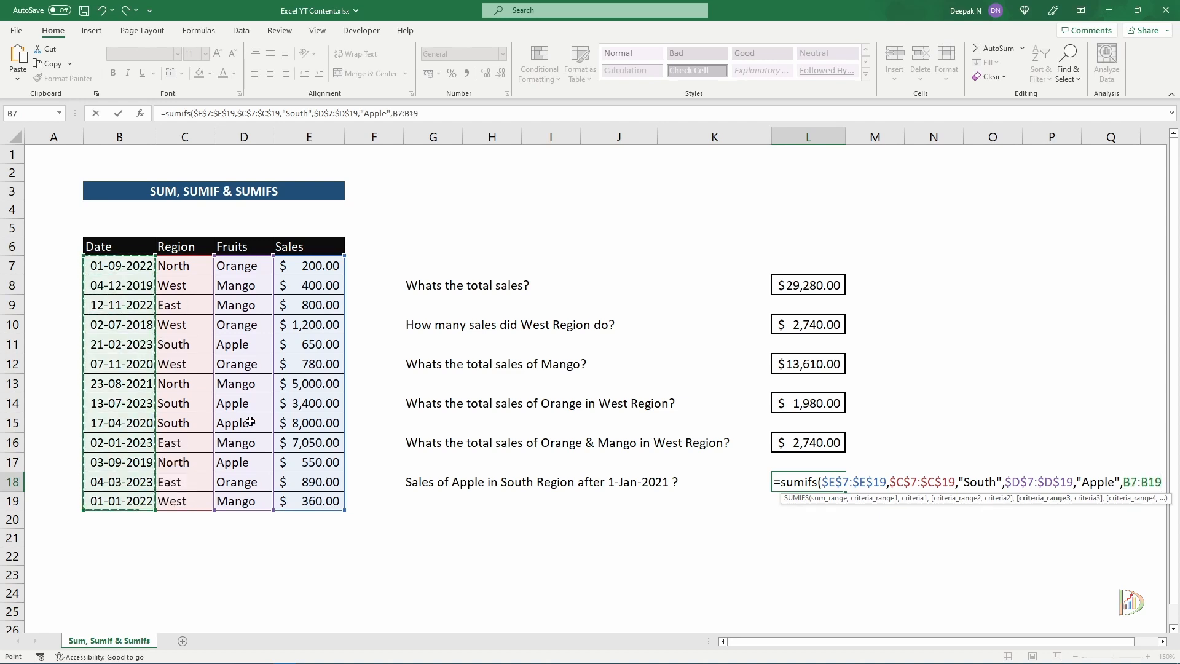
{"action": "key", "text": "F4"}
{"action": "type", "text": ","}
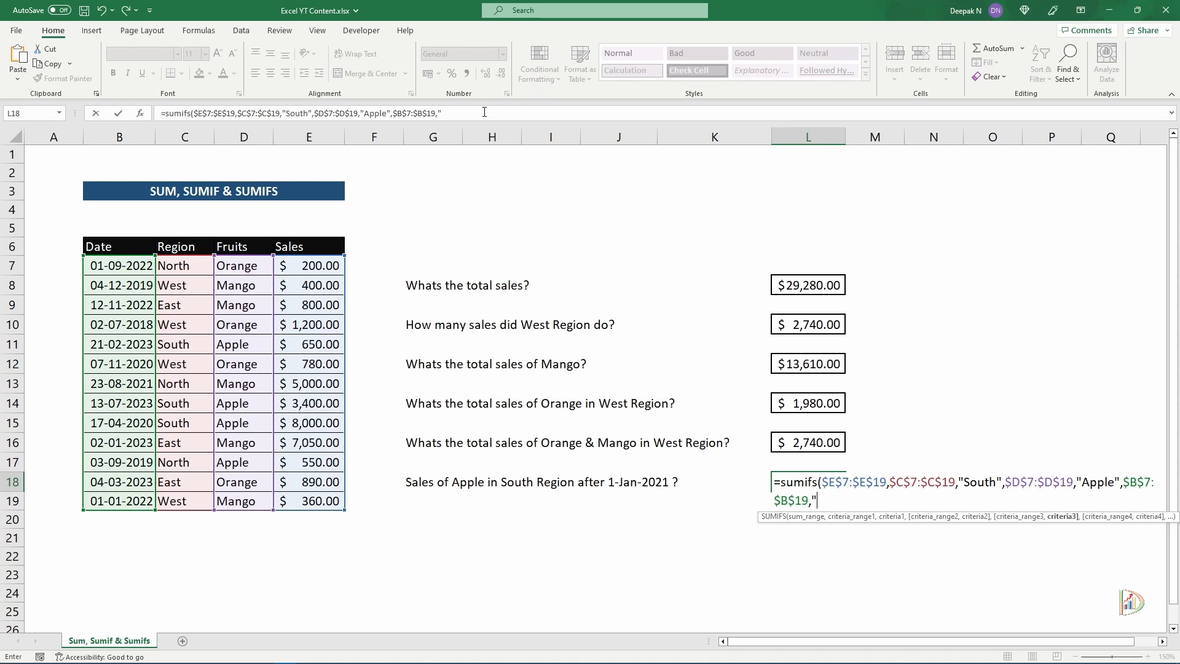
{"action": "left_click", "coordinate": [453, 112]}
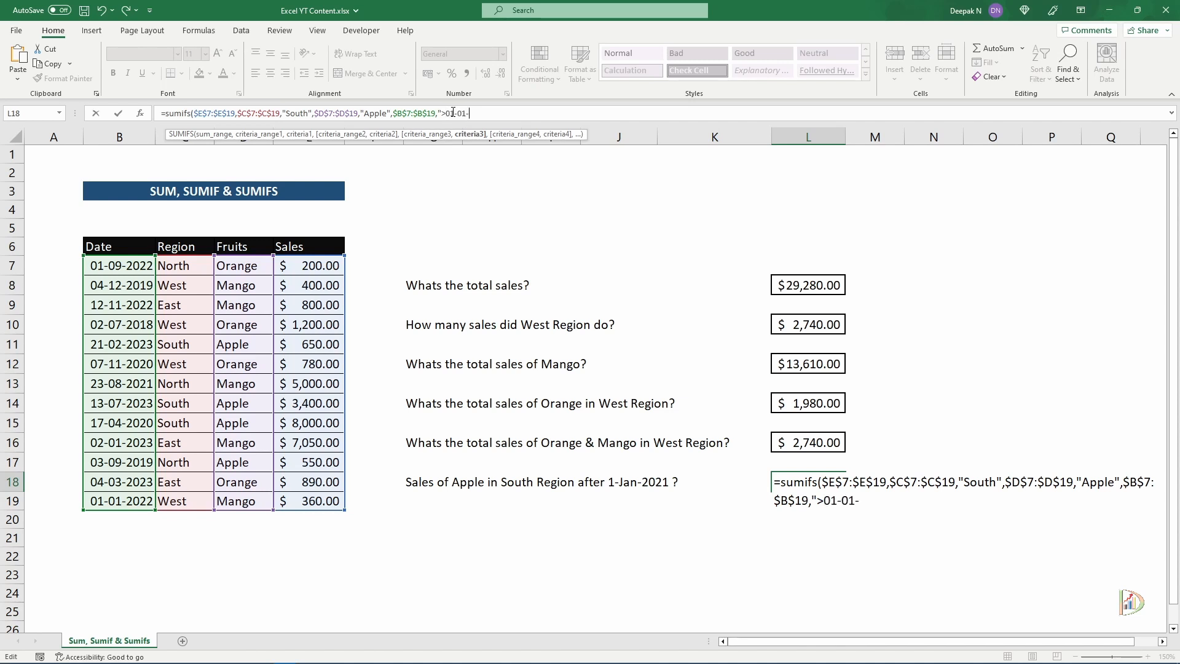
{"action": "type", "text": "2021"}
{"action": "left_click_drag", "start_coordinate": [442, 113], "coordinate": [487, 123]}
{"action": "left_click", "coordinate": [503, 114]}
{"action": "type", "text": ")"}
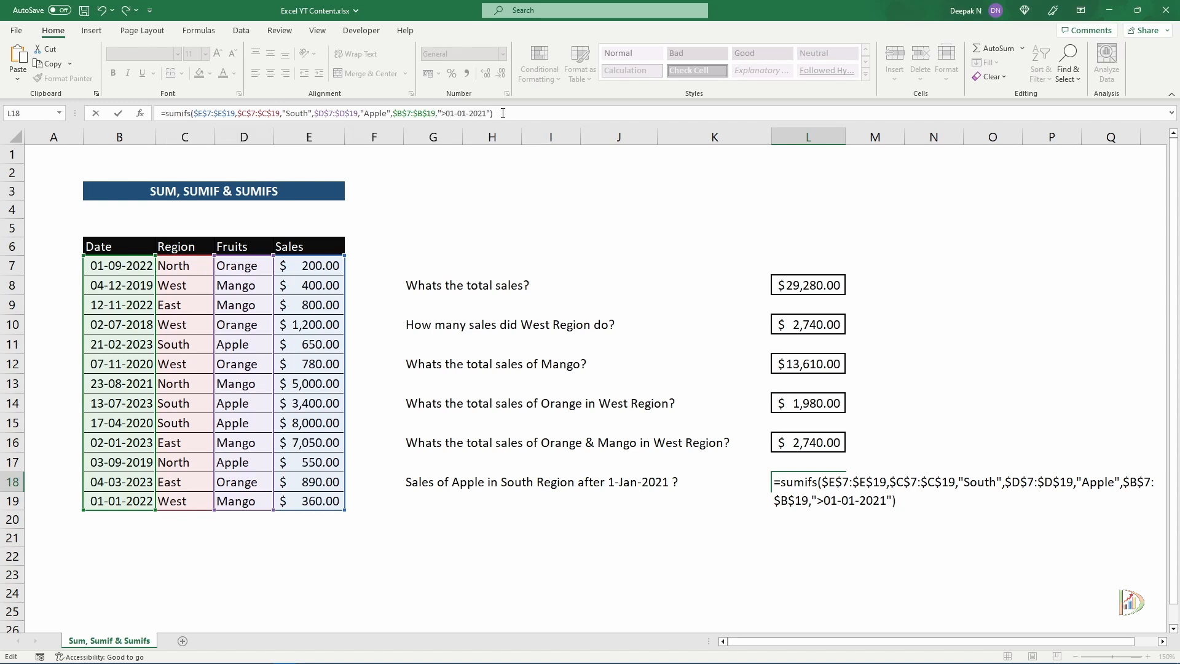
{"action": "key", "text": "ctrl+Return"}
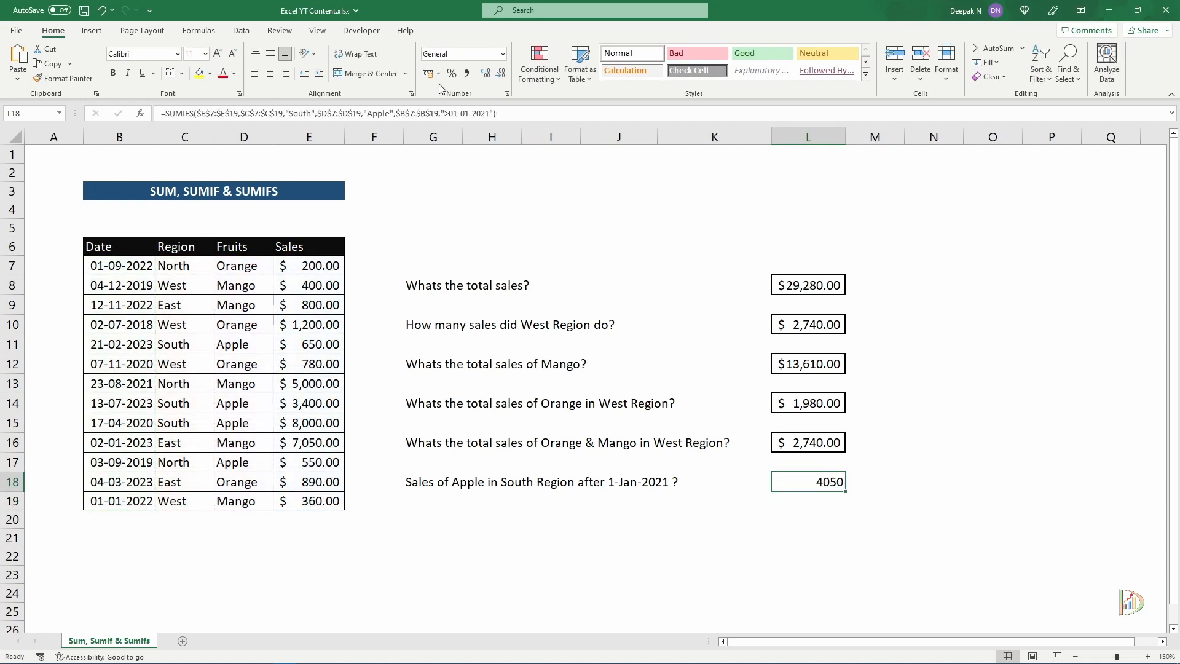
- Format the result in L18 as Accounting currency in US dollars
{"action": "left_click", "coordinate": [438, 74]}
{"action": "left_click", "coordinate": [485, 106]}
{"action": "left_click", "coordinate": [872, 520]}
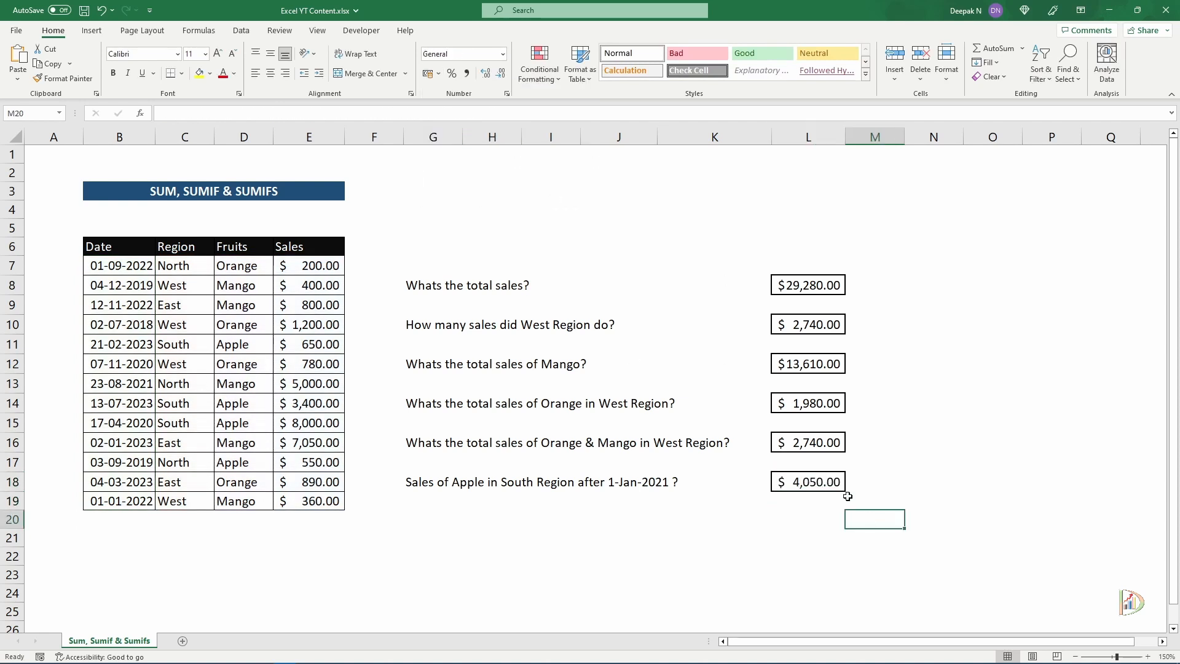
- Check the L18 result against the table by selecting the Apple entries under Fruits together with the South entries under Region
{"action": "left_click", "coordinate": [799, 486]}
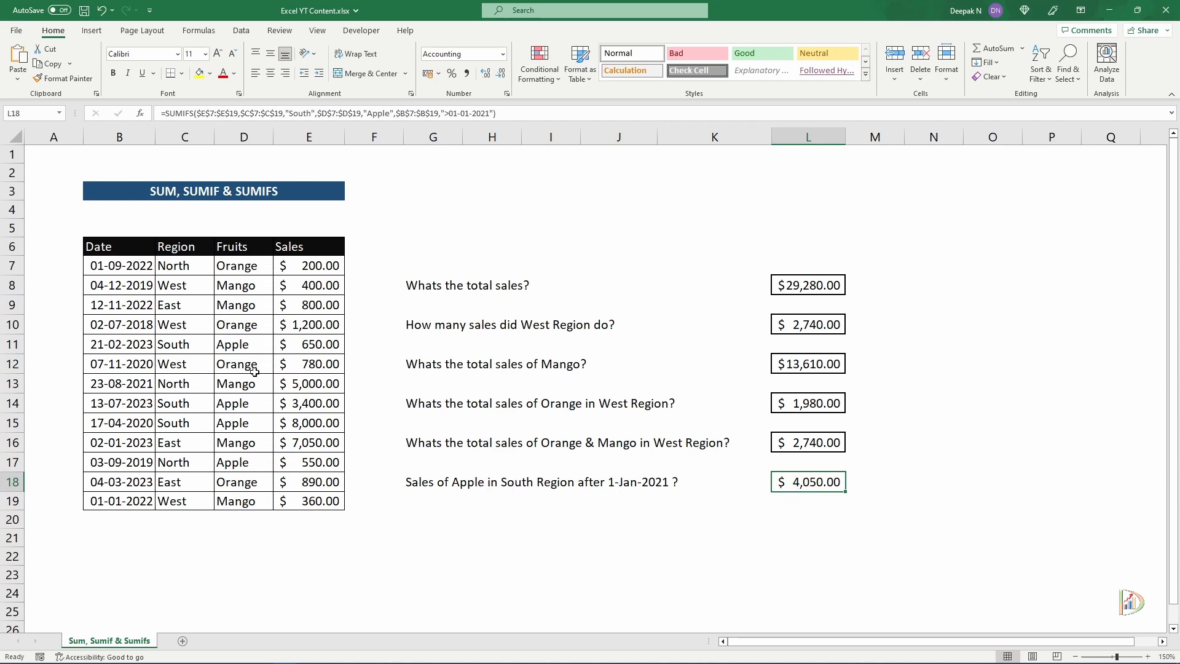
{"action": "left_click", "coordinate": [243, 425]}
{"action": "left_click", "coordinate": [244, 343], "text": "ctrl"}
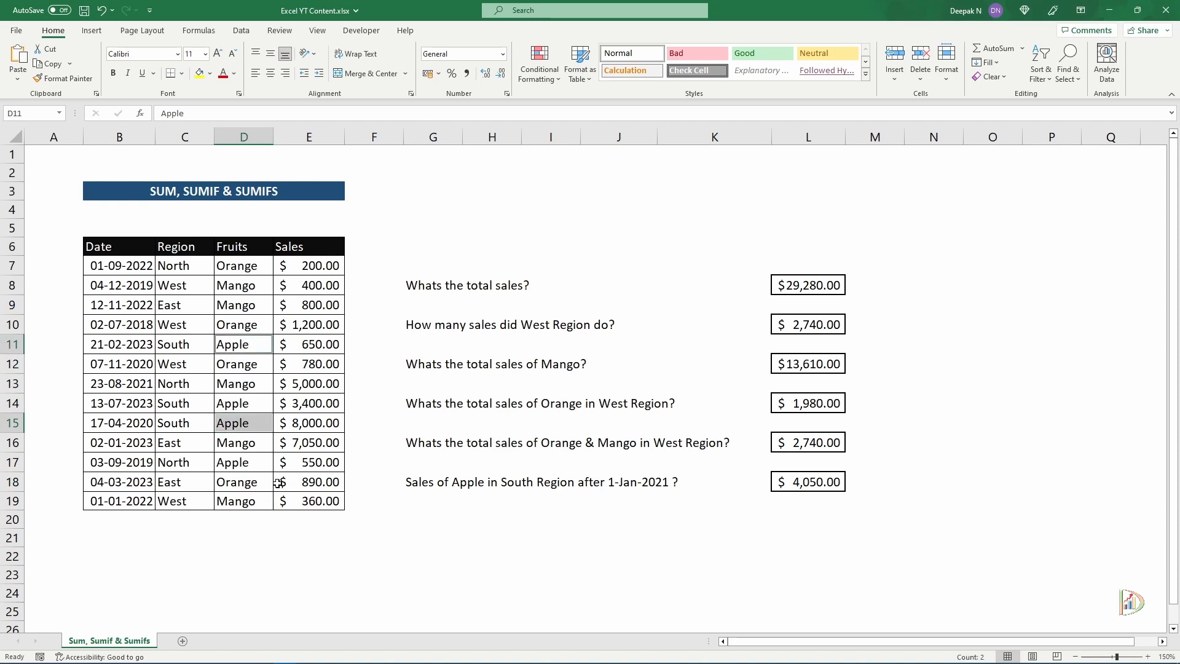
{"action": "left_click", "coordinate": [244, 461], "text": "ctrl"}
{"action": "left_click", "coordinate": [234, 403], "text": "ctrl"}
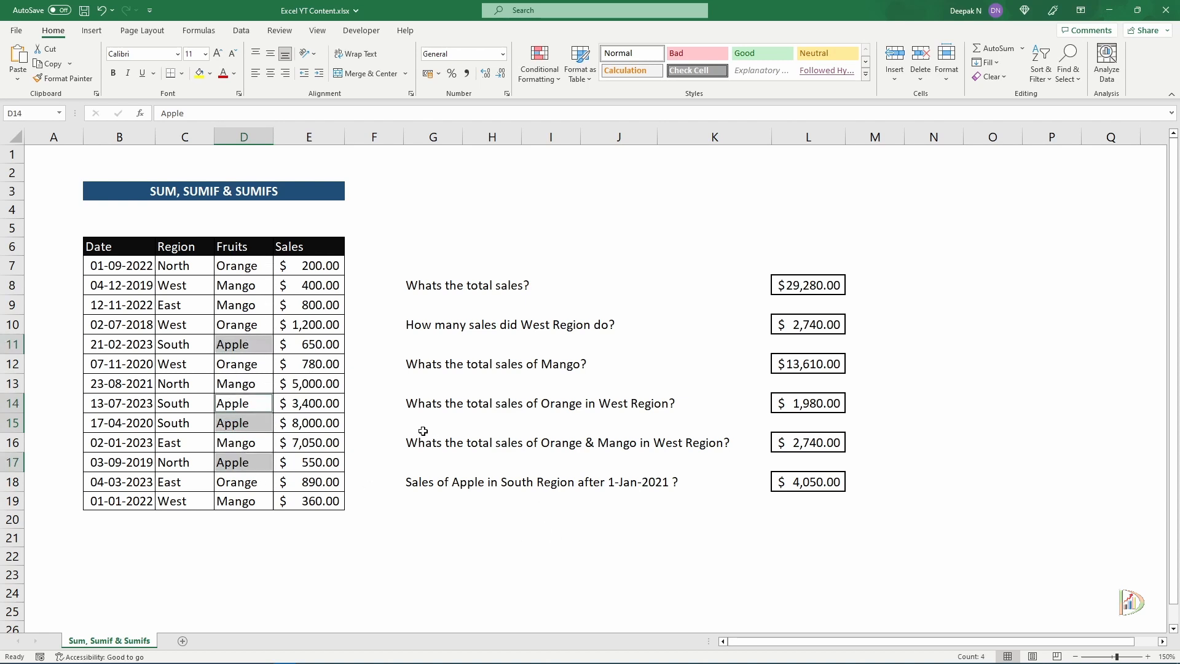
{"action": "left_click", "coordinate": [183, 345], "text": "ctrl"}
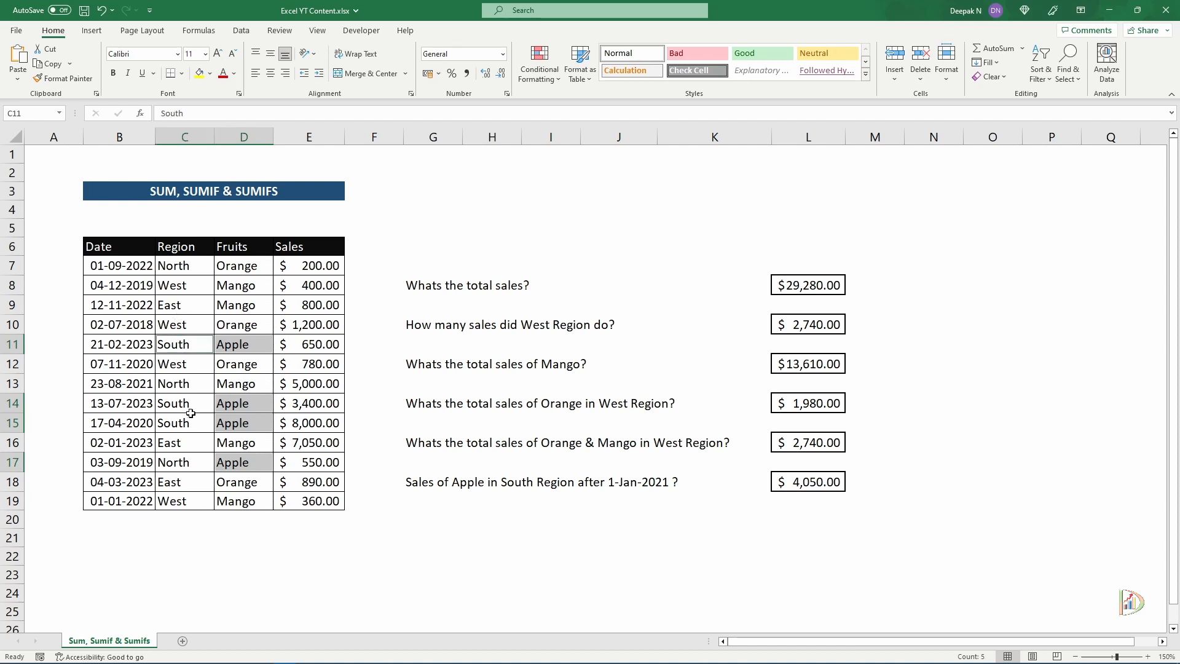
{"action": "left_click", "coordinate": [190, 407], "text": "ctrl"}
{"action": "left_click", "coordinate": [190, 423], "text": "ctrl"}
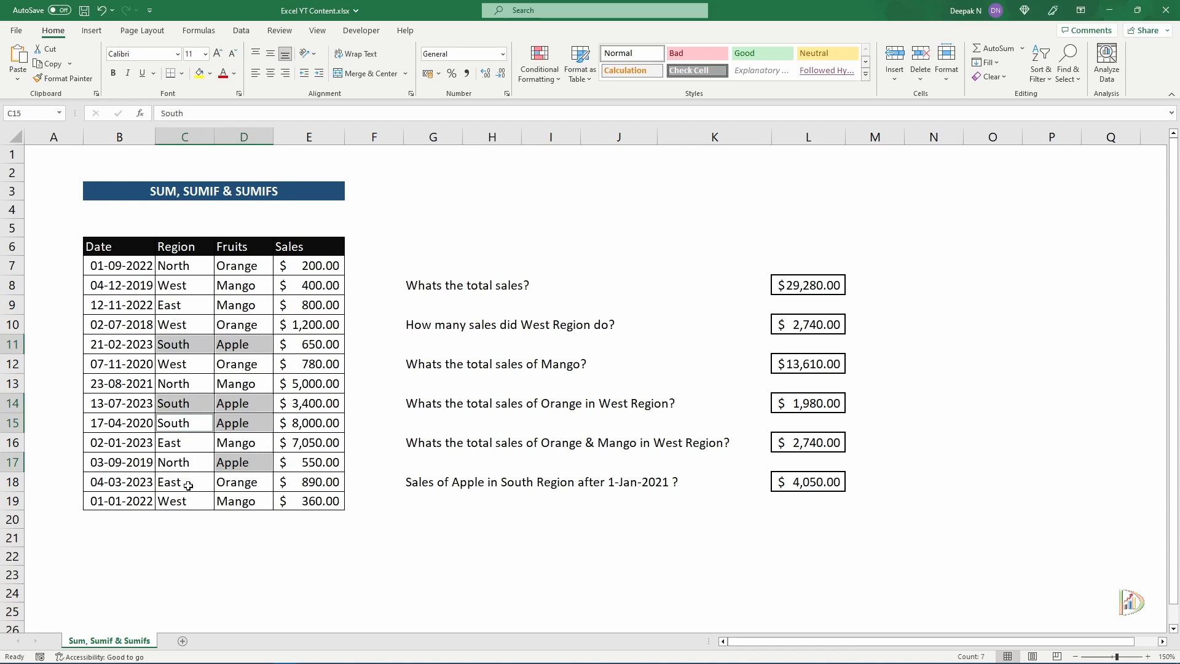